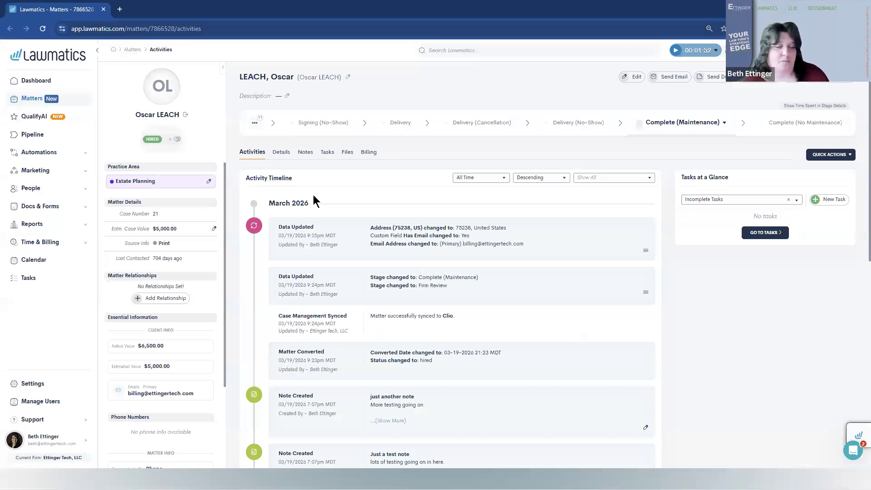
Examine the matter's details, from Important Information through Matter Information and Matter Process Information to Contact Information.
{"action": "left_click", "coordinate": [282, 152]}
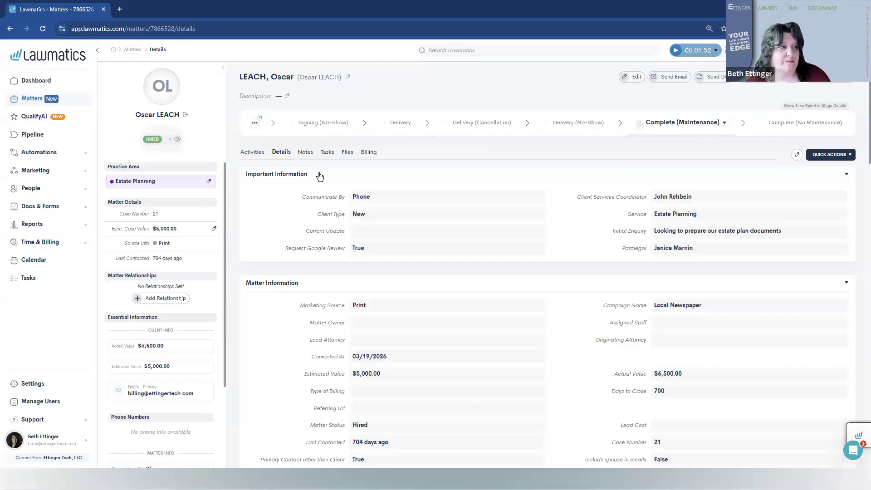
{"action": "scroll", "coordinate": [480, 251], "scroll_direction": "down", "scroll_amount": 2}
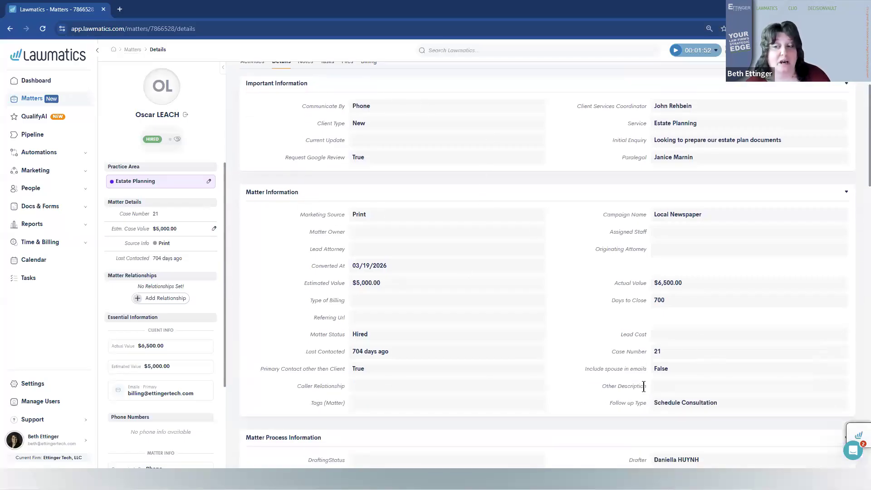
{"action": "scroll", "coordinate": [327, 299], "scroll_direction": "down", "scroll_amount": 3}
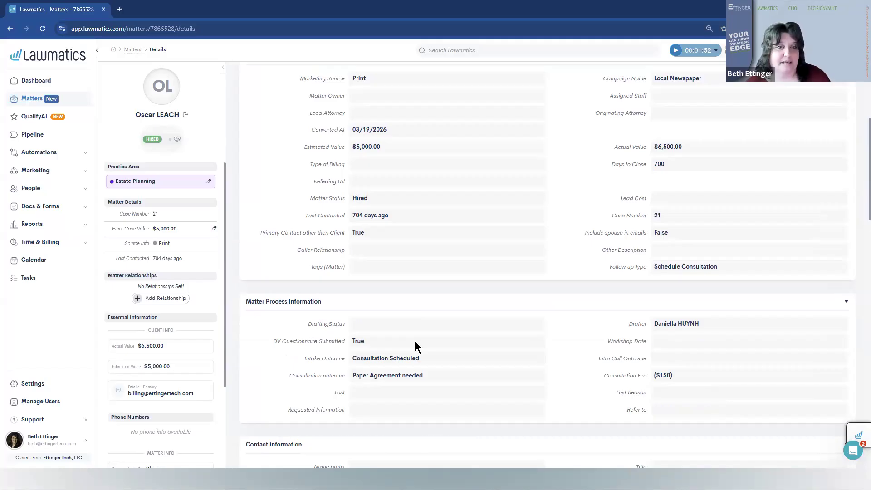
{"action": "scroll", "coordinate": [417, 347], "scroll_direction": "down", "scroll_amount": 3}
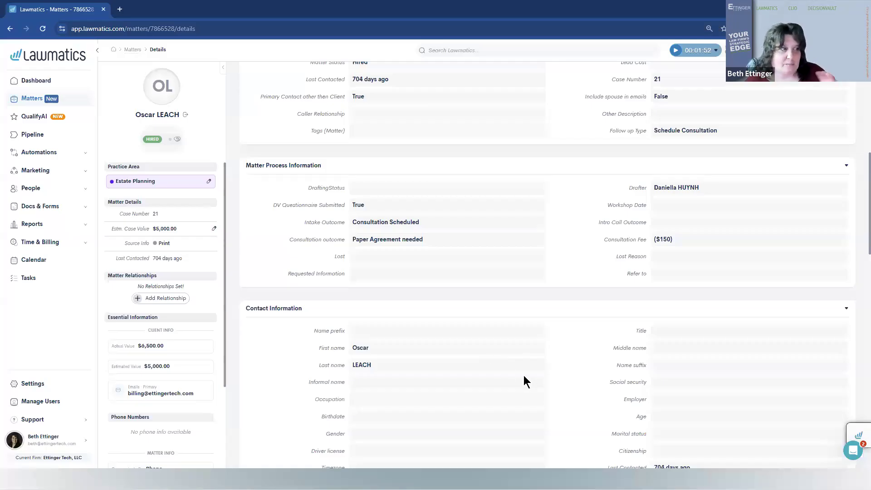
{"action": "scroll", "coordinate": [536, 381], "scroll_direction": "up", "scroll_amount": 6}
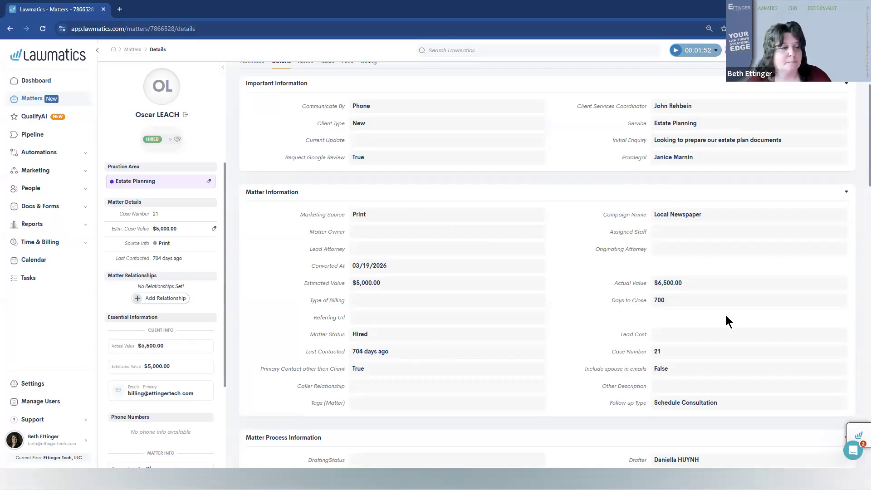
{"action": "scroll", "coordinate": [727, 318], "scroll_direction": "down", "scroll_amount": 3}
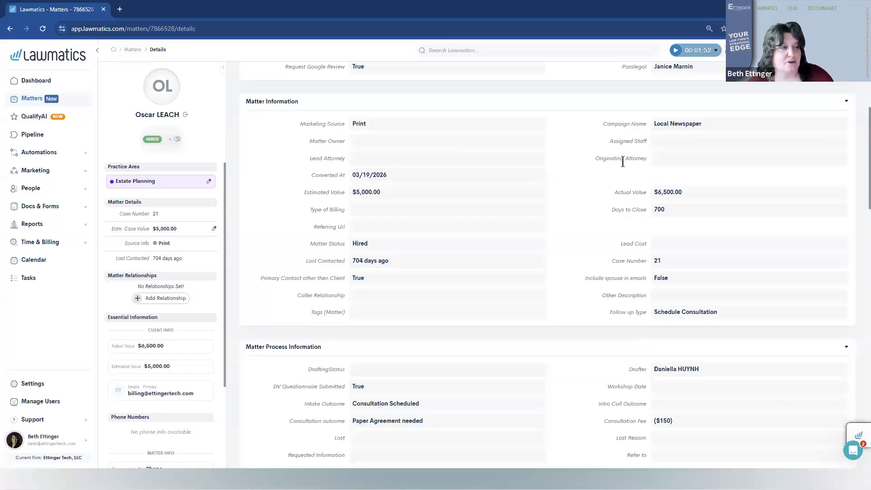
{"action": "scroll", "coordinate": [586, 257], "scroll_direction": "up", "scroll_amount": 3}
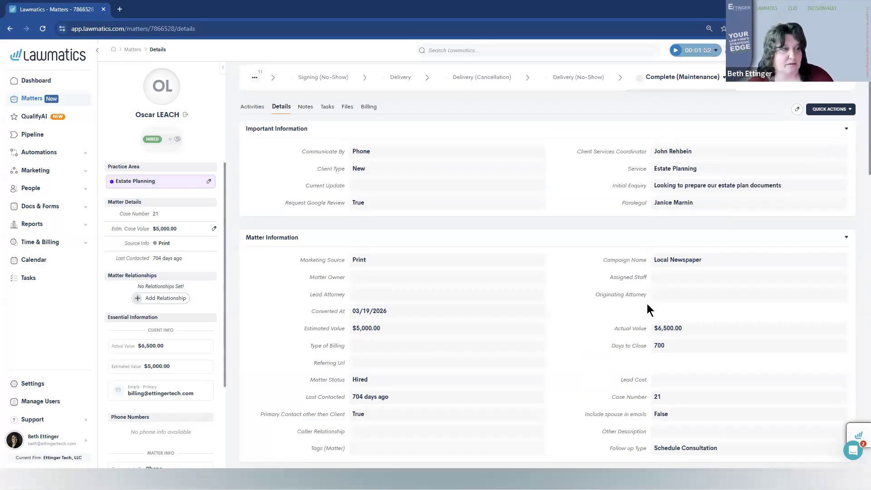
{"action": "scroll", "coordinate": [642, 344], "scroll_direction": "down", "scroll_amount": 6}
{"action": "scroll", "coordinate": [640, 344], "scroll_direction": "down", "scroll_amount": 1}
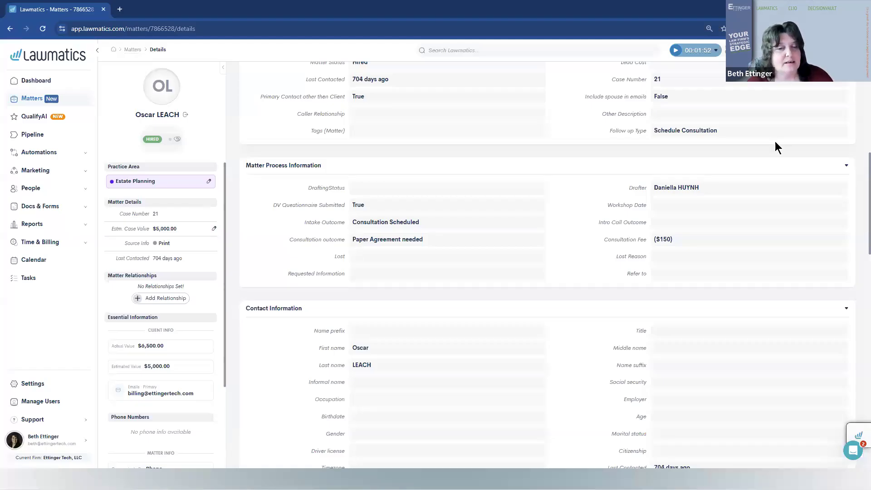
Collapse the Matter Process Information, Contact Information and Agreement Info sections of the matter's details.
{"action": "left_click", "coordinate": [846, 168]}
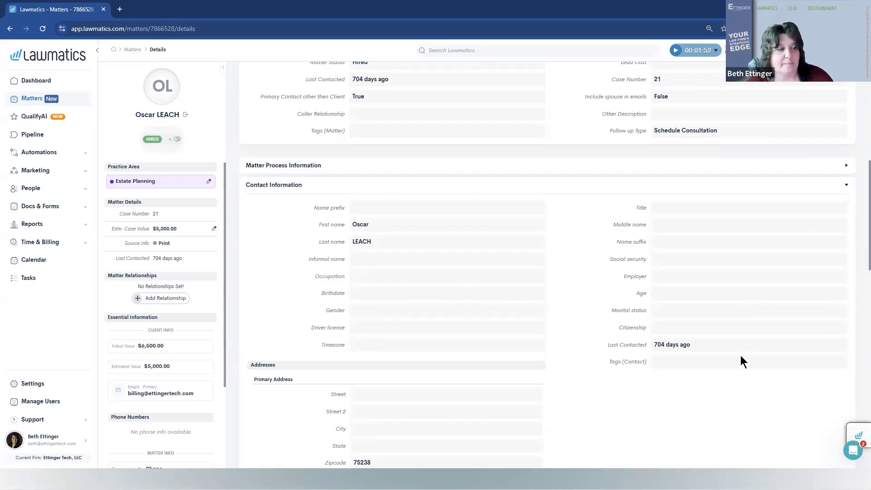
{"action": "scroll", "coordinate": [740, 355], "scroll_direction": "down", "scroll_amount": 4}
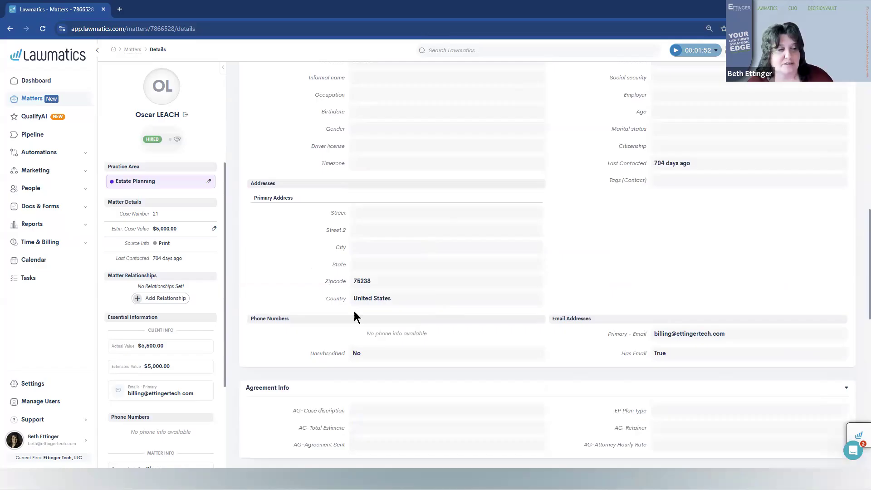
{"action": "scroll", "coordinate": [748, 301], "scroll_direction": "up", "scroll_amount": 4}
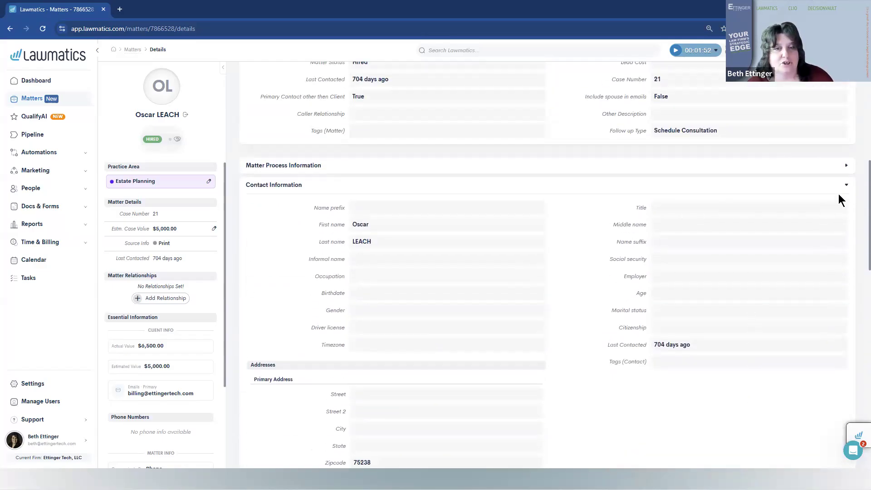
{"action": "left_click", "coordinate": [847, 187]}
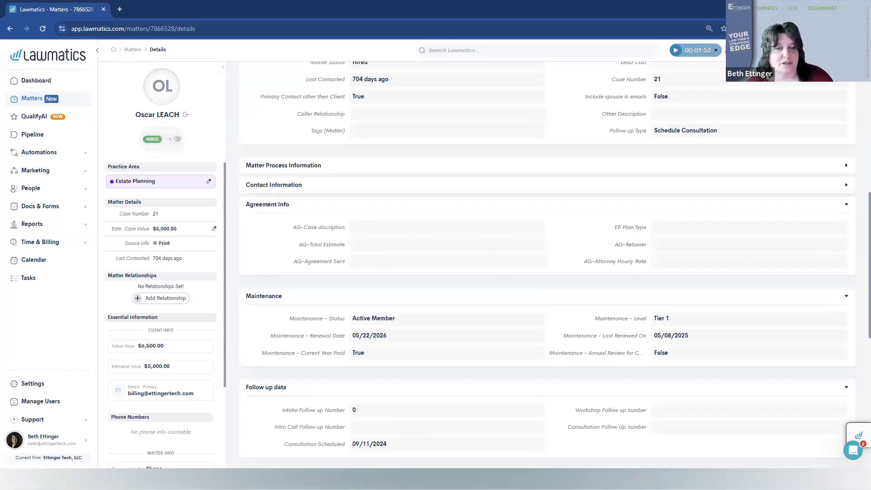
{"action": "left_click", "coordinate": [846, 204]}
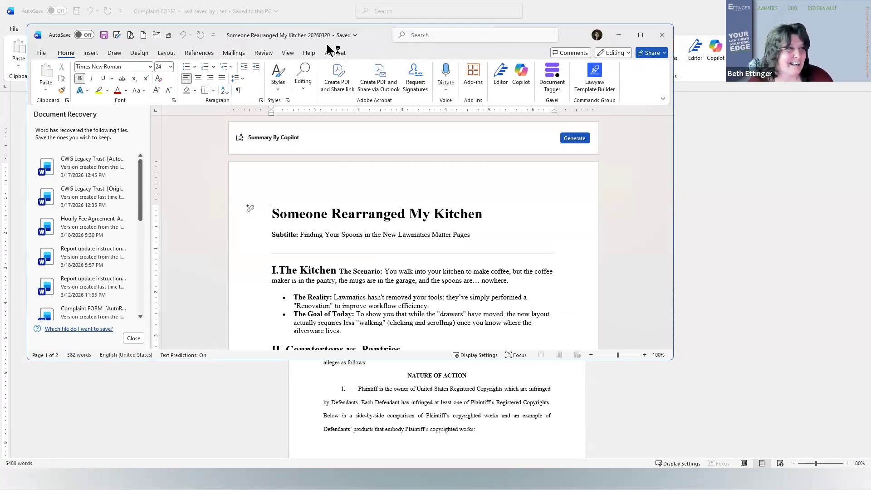
Clear the open Word document windows out of the way and return to the Lawmatics matter page.
{"action": "left_click_drag", "start_coordinate": [370, 43], "coordinate": [870, 59]}
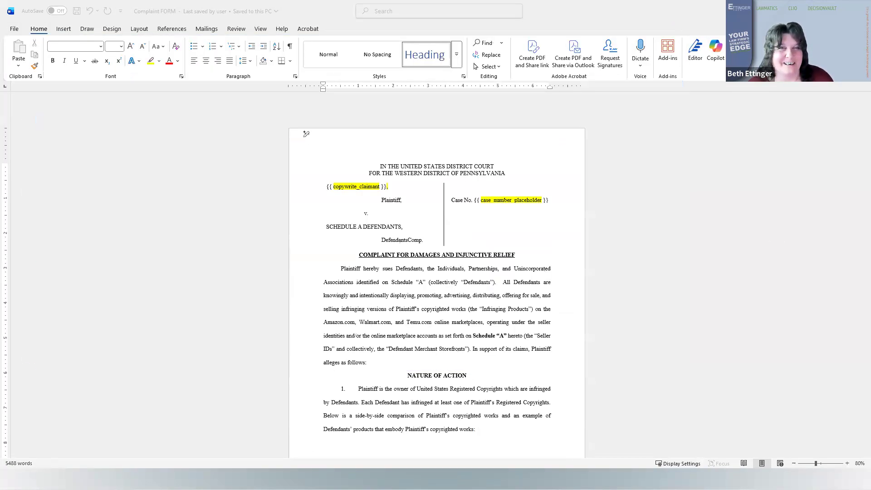
{"action": "left_click", "coordinate": [816, 11]}
{"action": "left_click", "coordinate": [805, 64]}
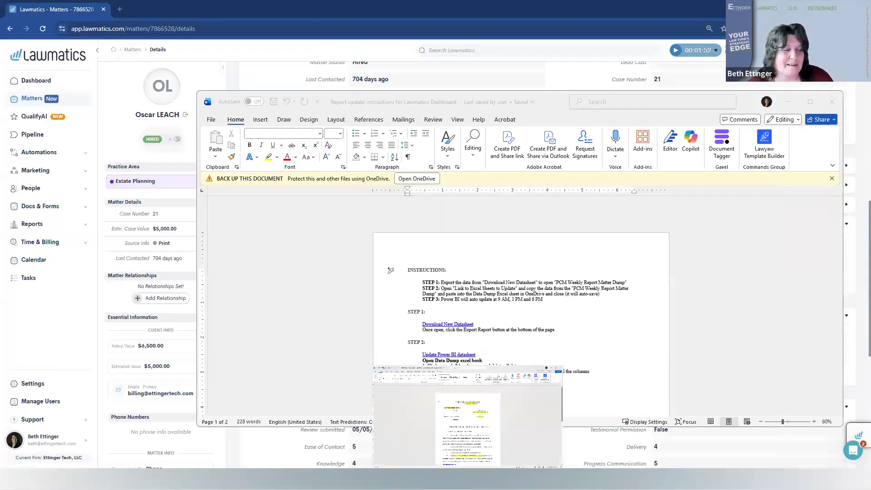
{"action": "left_click", "coordinate": [790, 100]}
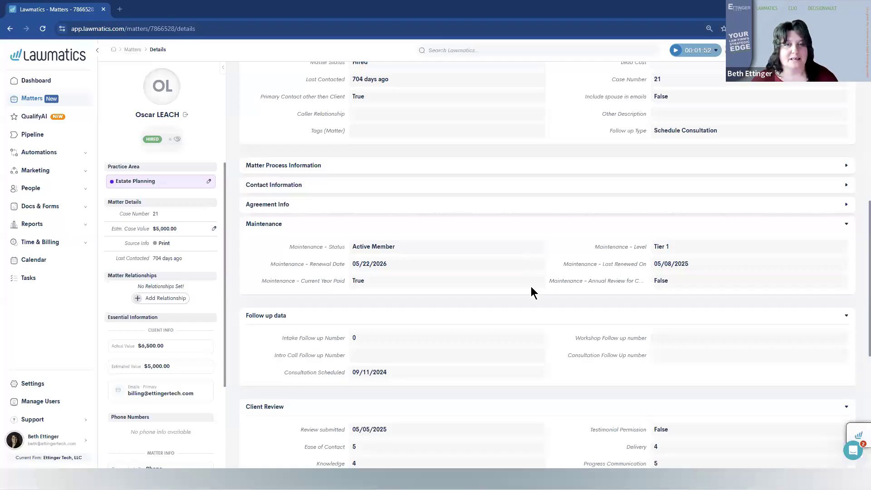
Review the matter's Maintenance, Follow up data, Client Review, Firm Review and Imported Data sections.
{"action": "scroll", "coordinate": [534, 293], "scroll_direction": "up", "scroll_amount": 2}
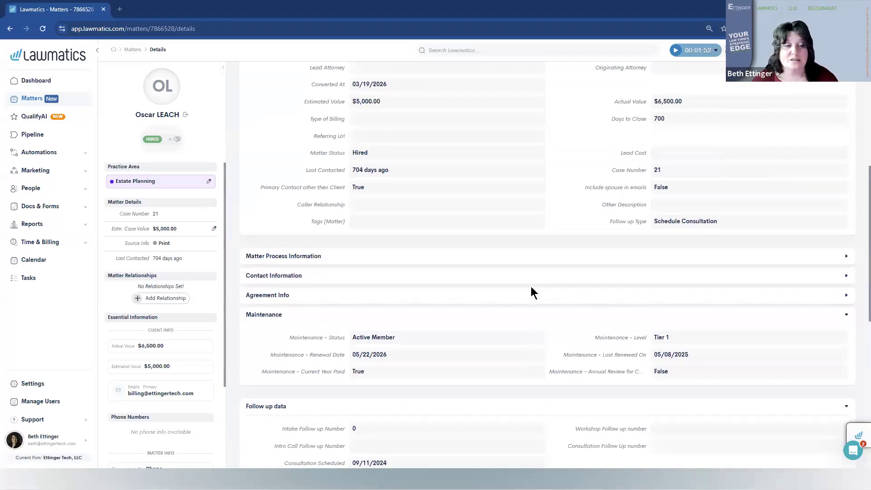
{"action": "scroll", "coordinate": [534, 293], "scroll_direction": "down", "scroll_amount": 3}
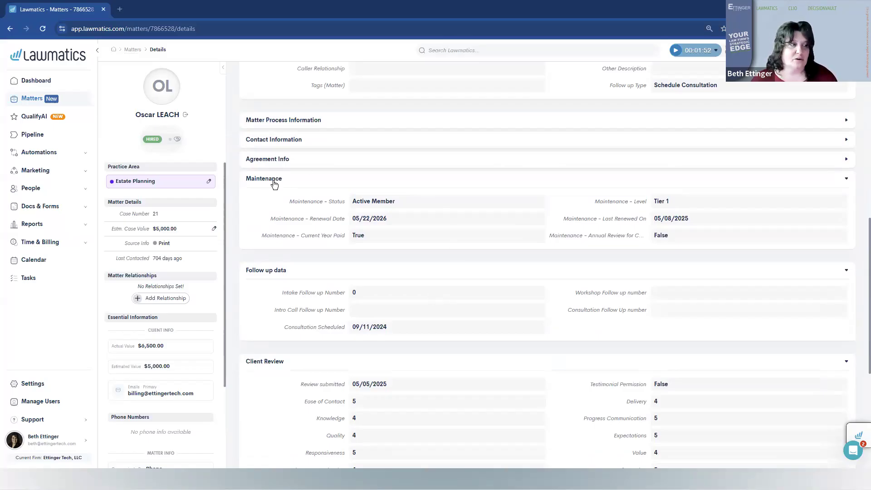
{"action": "scroll", "coordinate": [458, 317], "scroll_direction": "down", "scroll_amount": 3}
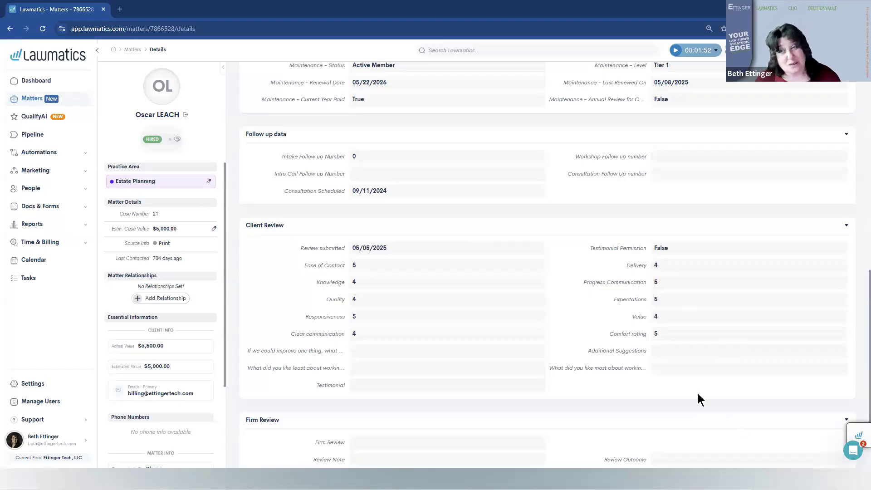
{"action": "scroll", "coordinate": [537, 345], "scroll_direction": "down", "scroll_amount": 2}
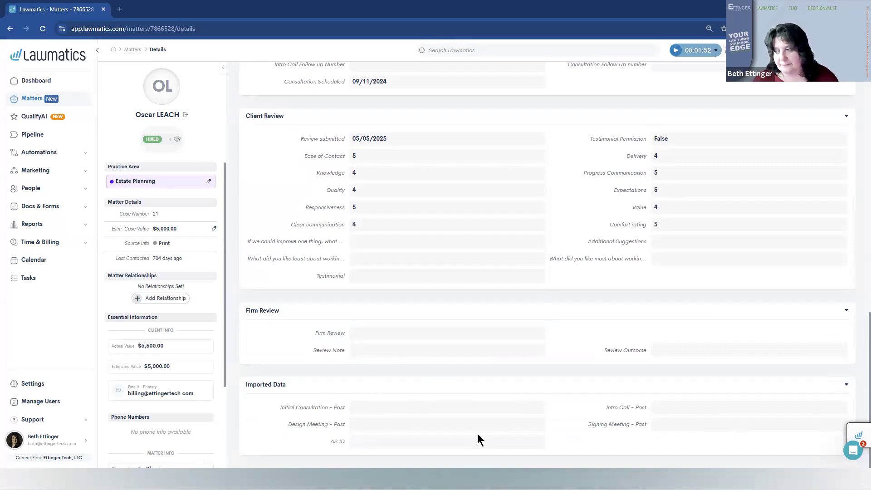
{"action": "scroll", "coordinate": [477, 434], "scroll_direction": "up", "scroll_amount": 9}
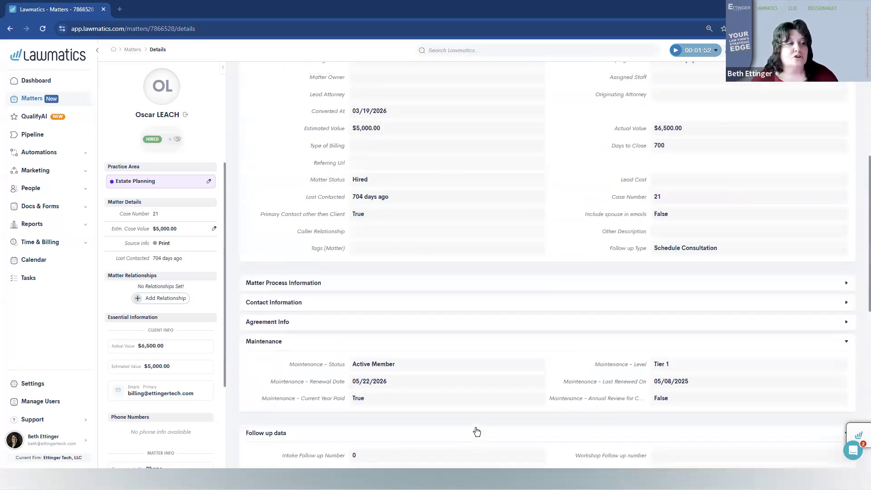
{"action": "scroll", "coordinate": [476, 431], "scroll_direction": "up", "scroll_amount": 5}
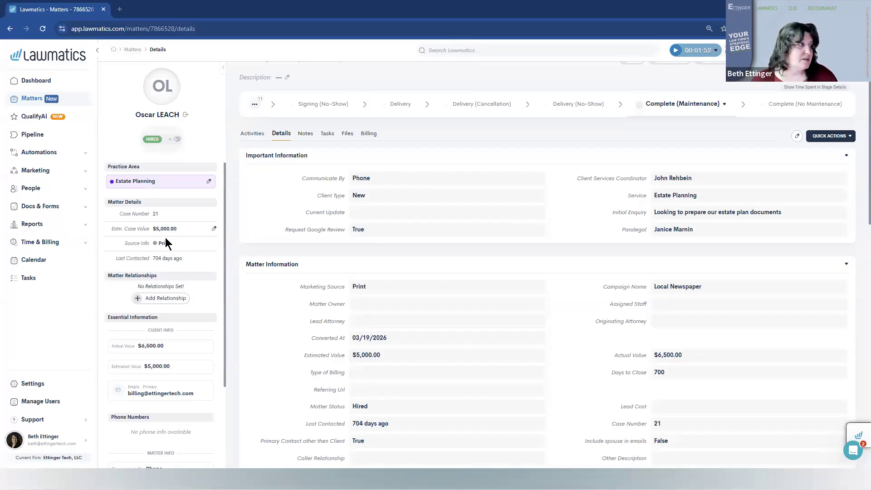
Review the matter's side summary, covering Matter Relationships, Essential Information and File Storage Sync, alongside the main detail sections.
{"action": "scroll", "coordinate": [162, 239], "scroll_direction": "down", "scroll_amount": 1}
{"action": "scroll", "coordinate": [162, 240], "scroll_direction": "up", "scroll_amount": 1}
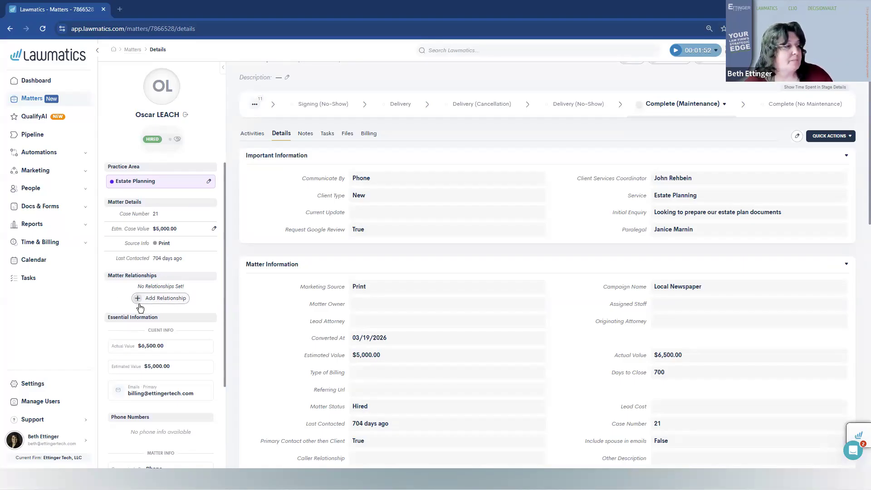
{"action": "scroll", "coordinate": [141, 308], "scroll_direction": "down", "scroll_amount": 2}
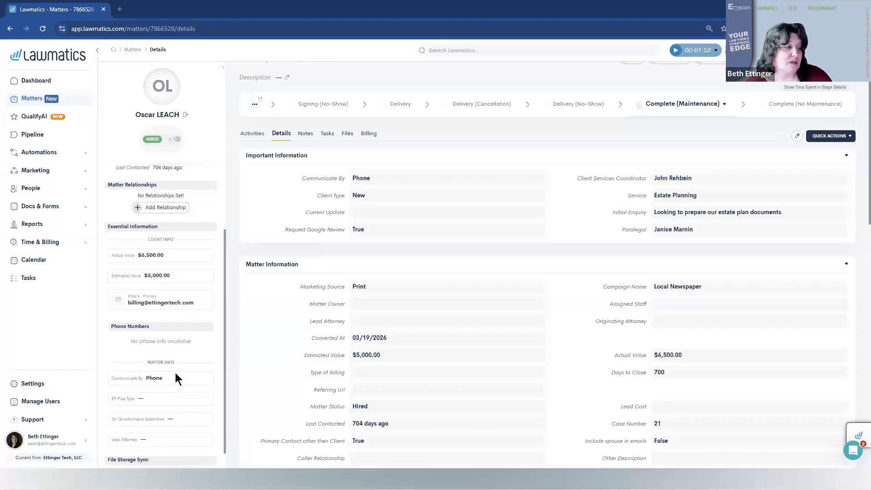
{"action": "scroll", "coordinate": [176, 379], "scroll_direction": "down", "scroll_amount": 1}
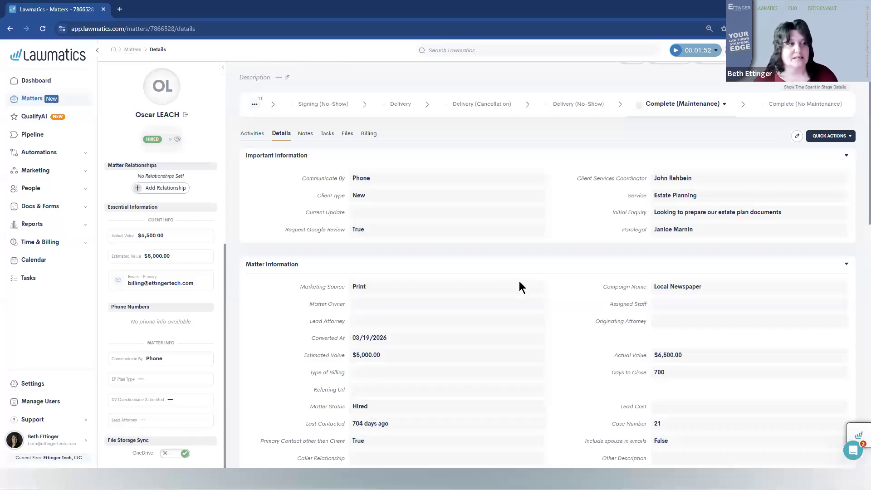
{"action": "scroll", "coordinate": [420, 321], "scroll_direction": "up", "scroll_amount": 1}
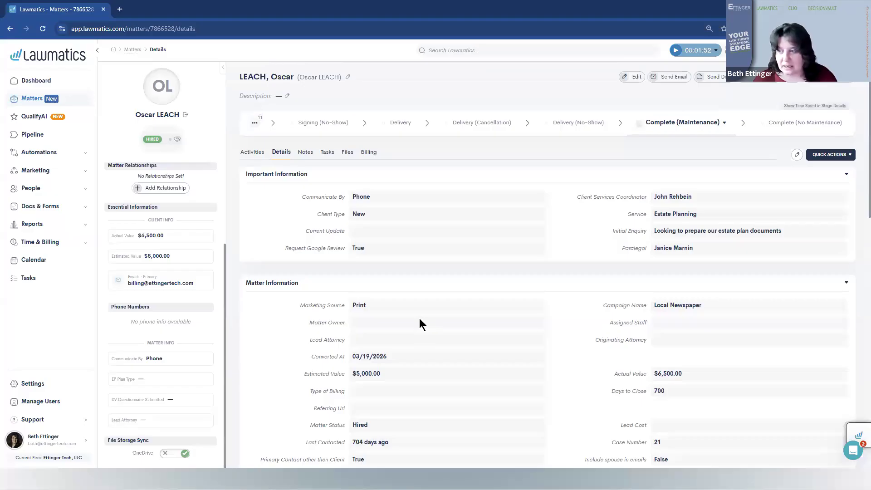
{"action": "scroll", "coordinate": [420, 320], "scroll_direction": "down", "scroll_amount": 2}
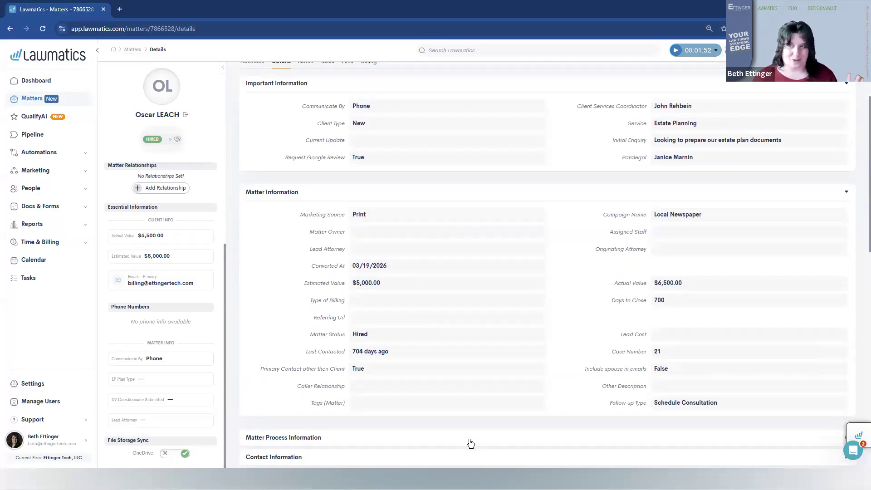
Open the custom views in the firm's matter settings to see which roles and practice areas each view covers.
{"action": "left_click", "coordinate": [27, 388]}
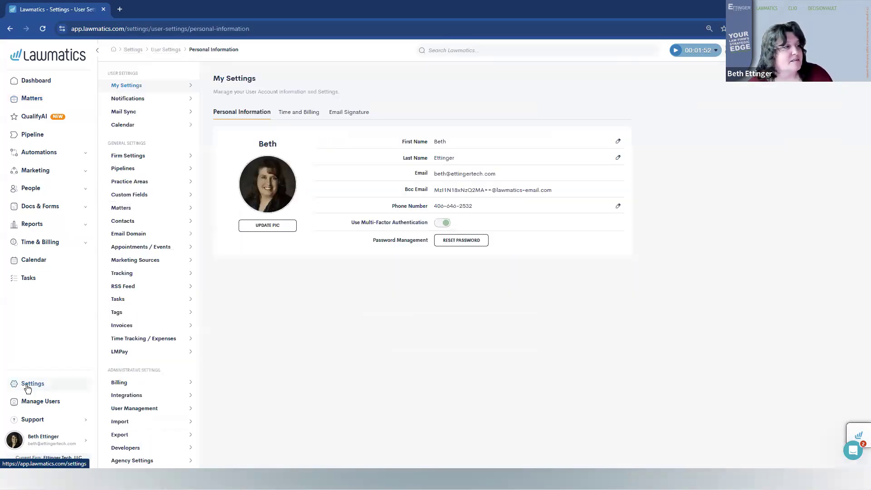
{"action": "left_click", "coordinate": [138, 158]}
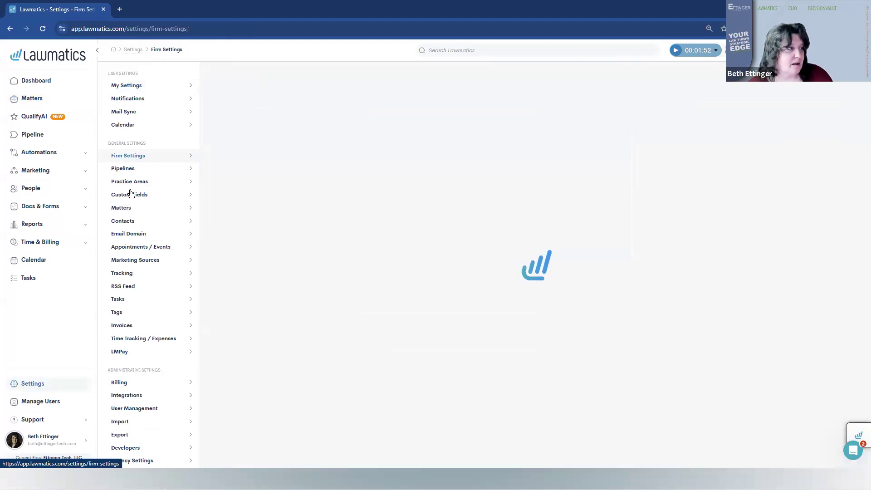
{"action": "left_click", "coordinate": [158, 209]}
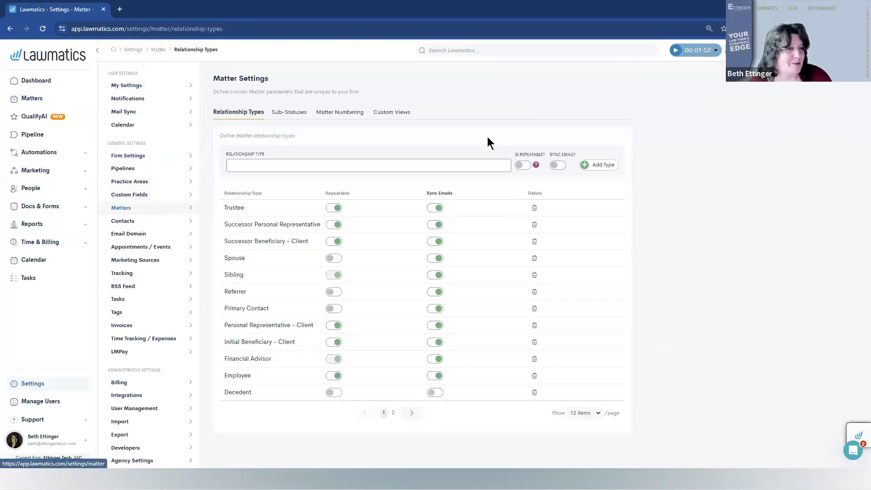
{"action": "left_click", "coordinate": [399, 114]}
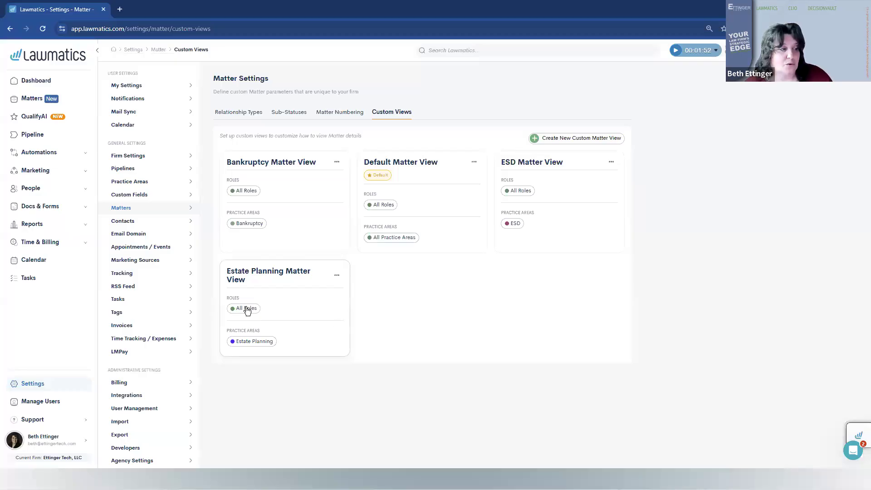
Examine the matter and feature access options for a new user role, and cancel without creating it.
{"action": "left_click", "coordinate": [40, 406]}
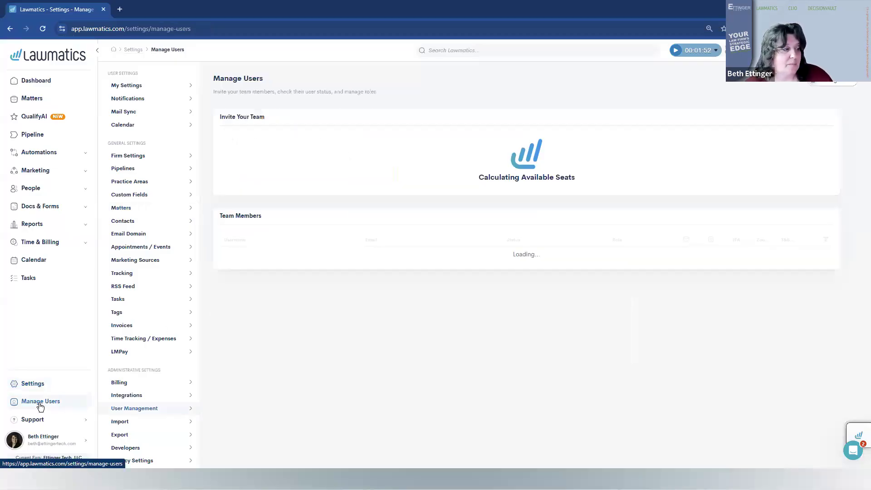
{"action": "left_click", "coordinate": [825, 88]}
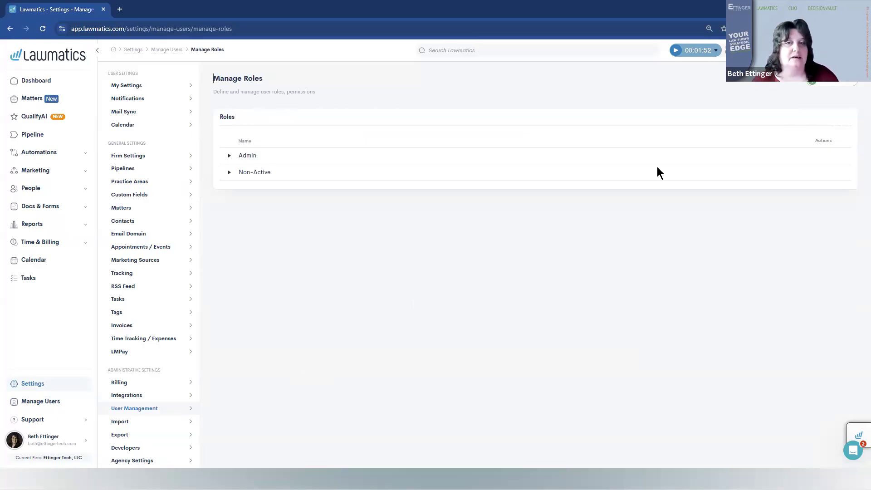
{"action": "left_click", "coordinate": [822, 86]}
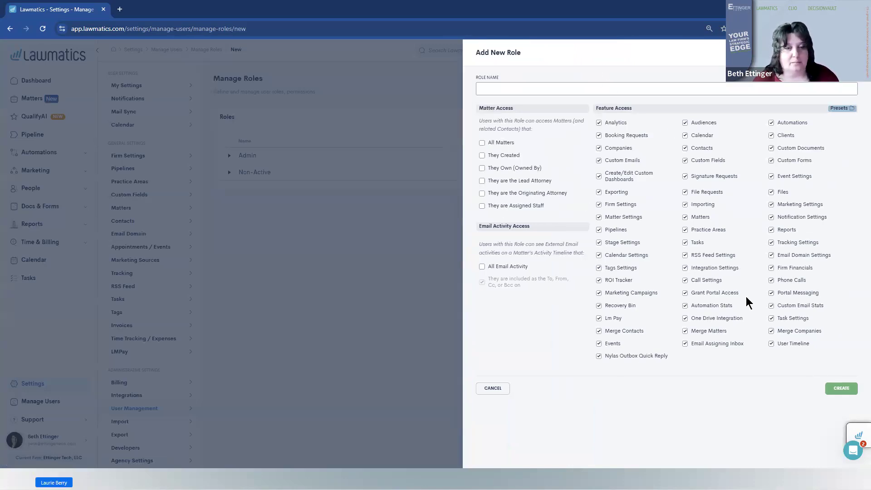
{"action": "left_click", "coordinate": [492, 390]}
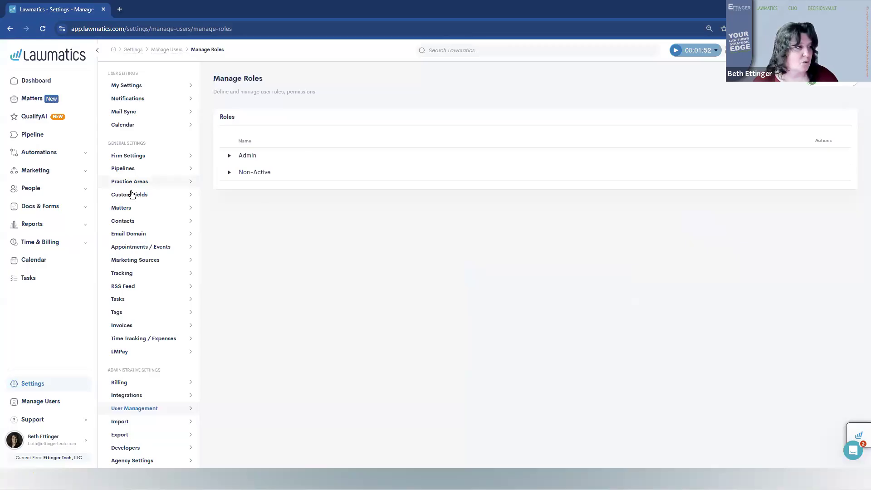
Start a new custom matter view from the firm's matter settings and apply it to all roles.
{"action": "left_click", "coordinate": [179, 207]}
{"action": "left_click", "coordinate": [385, 112]}
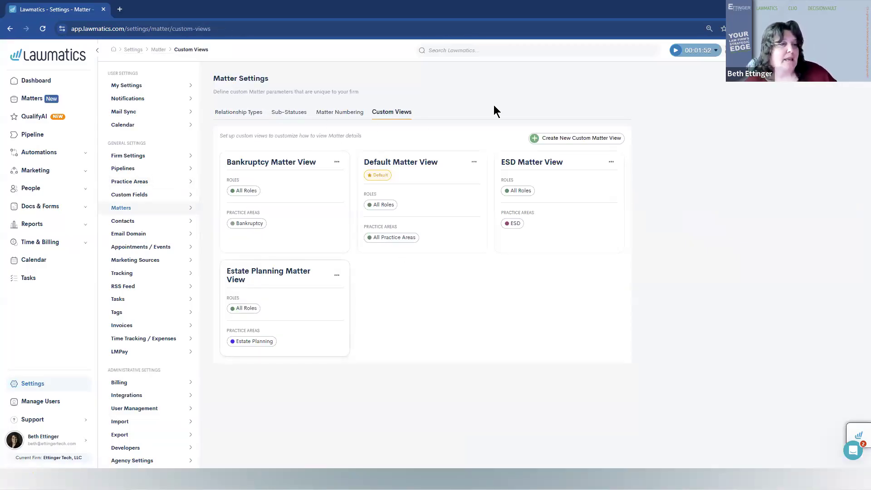
{"action": "left_click", "coordinate": [572, 139]}
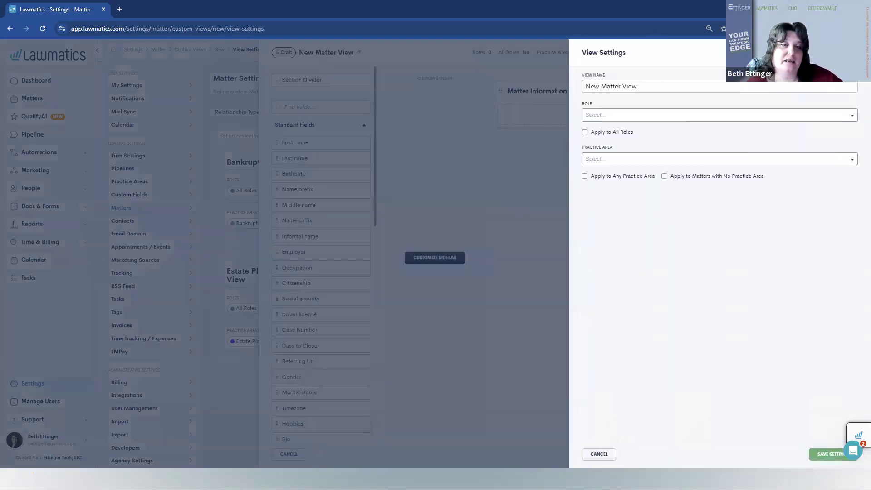
{"action": "left_click", "coordinate": [601, 116]}
{"action": "left_click", "coordinate": [600, 141]}
{"action": "left_click", "coordinate": [595, 132]}
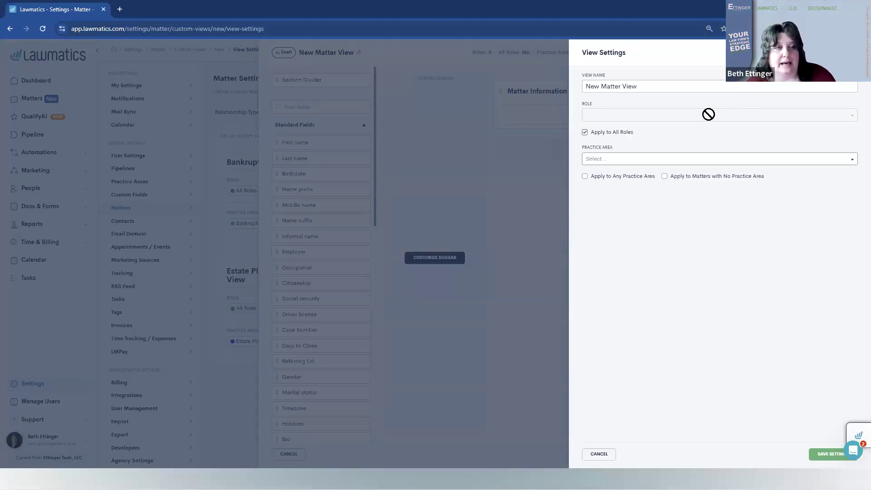
Assign the new matter view to the Probate practice area and save its view settings.
{"action": "left_click", "coordinate": [606, 159]}
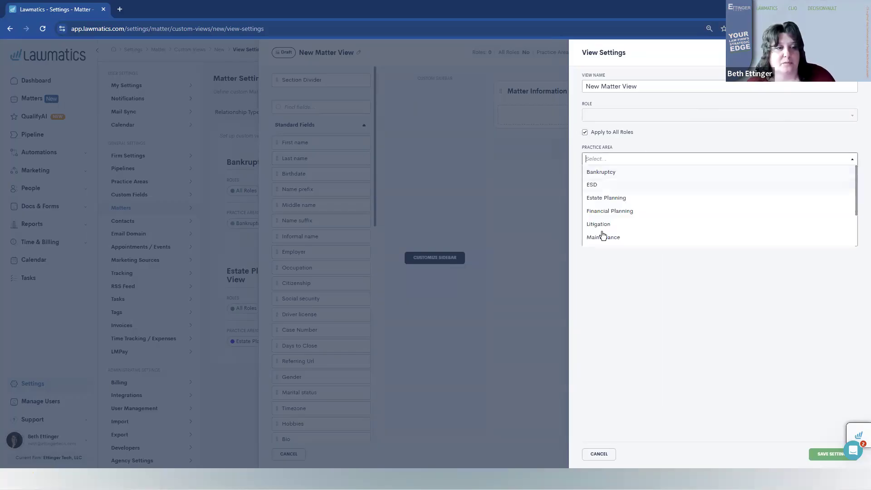
{"action": "scroll", "coordinate": [611, 207], "scroll_direction": "down", "scroll_amount": 3}
{"action": "left_click", "coordinate": [598, 214]}
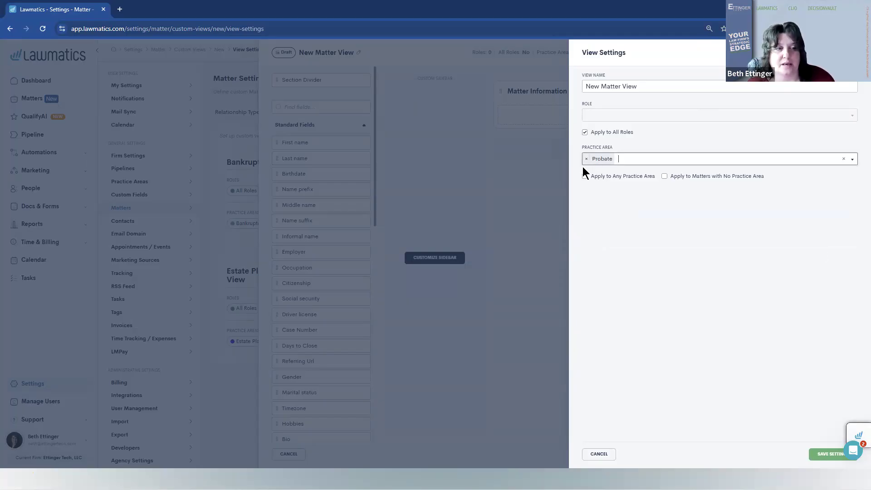
{"action": "left_click", "coordinate": [828, 454]}
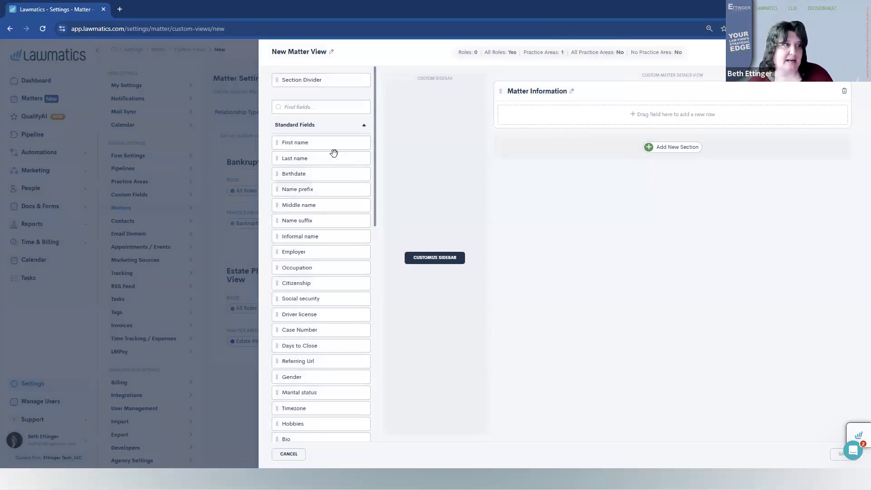
Add a section divider to Matter Information, followed by a First name and Last name row and a Birthdate and Occupation row.
{"action": "left_click_drag", "start_coordinate": [311, 78], "coordinate": [666, 113]}
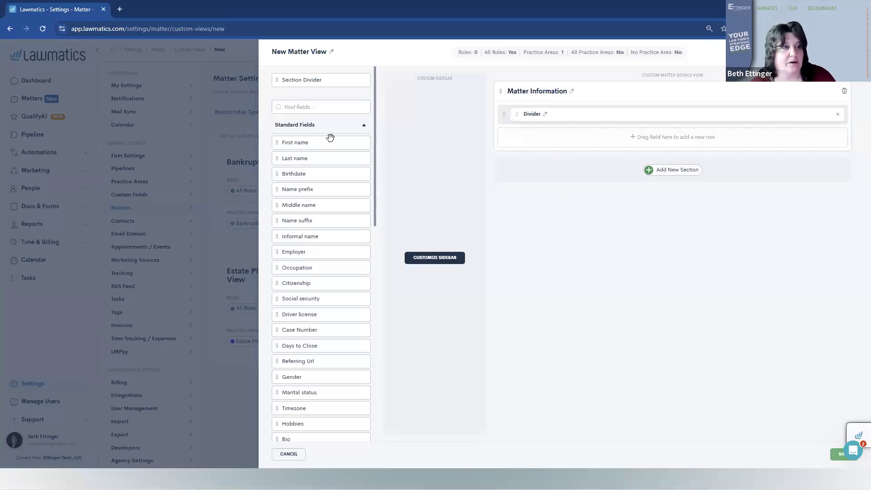
{"action": "left_click_drag", "start_coordinate": [322, 142], "coordinate": [587, 137]}
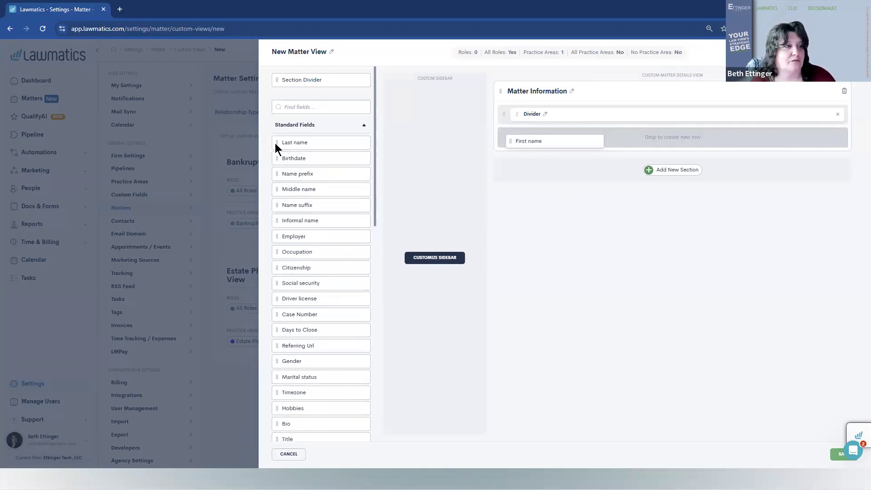
{"action": "left_click_drag", "start_coordinate": [295, 145], "coordinate": [757, 138]}
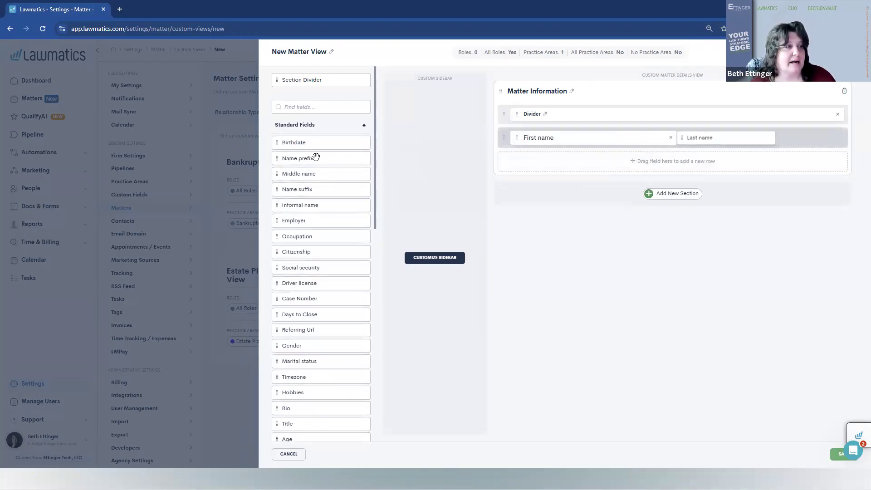
{"action": "left_click_drag", "start_coordinate": [321, 142], "coordinate": [554, 165]}
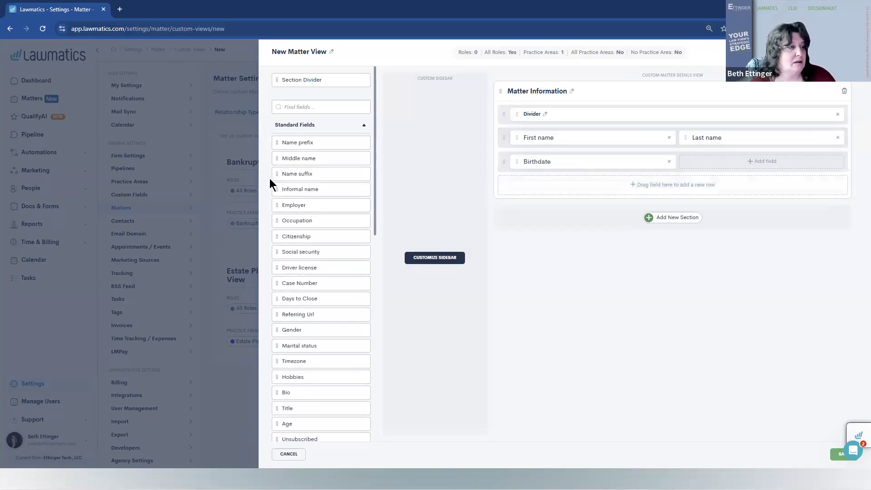
{"action": "left_click_drag", "start_coordinate": [300, 221], "coordinate": [745, 156]}
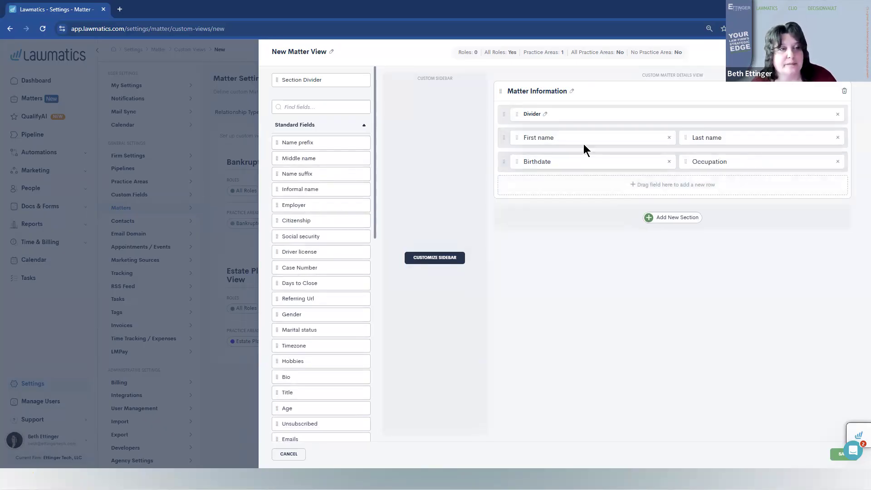
Move the divider below the Birthdate and Occupation row and rename it "Contact info".
{"action": "left_click_drag", "start_coordinate": [563, 114], "coordinate": [560, 182]}
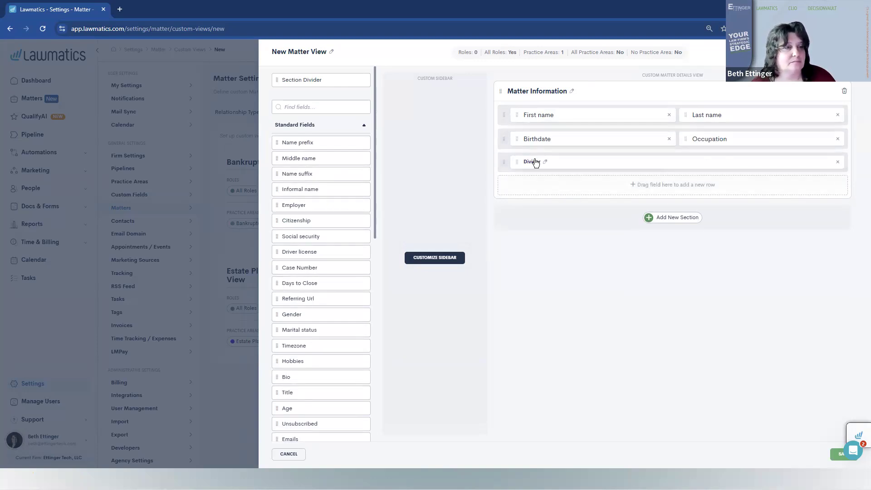
{"action": "left_click", "coordinate": [533, 162]}
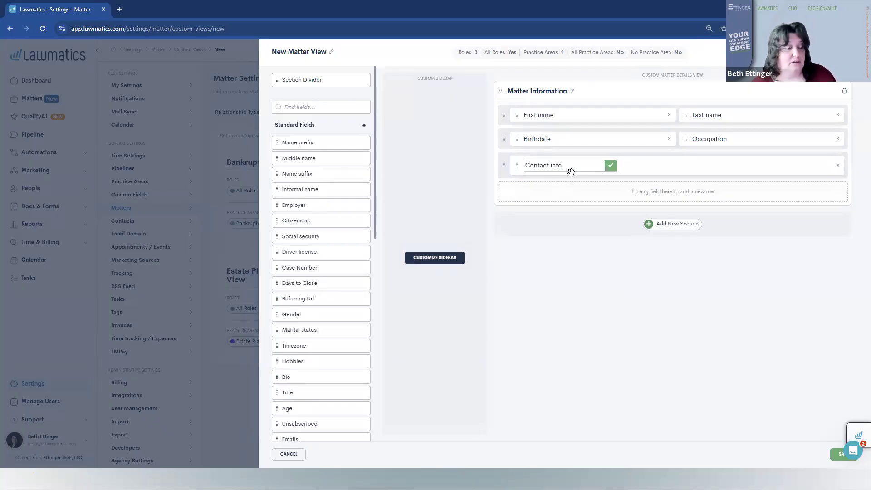
{"action": "left_click", "coordinate": [611, 166]}
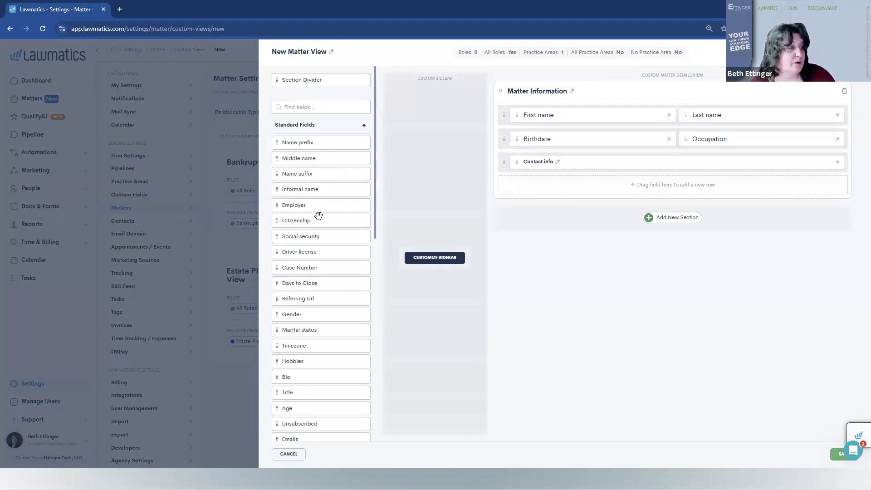
Add the Emails and Phones fields side by side in a new row beneath the Contact info divider.
{"action": "scroll", "coordinate": [322, 390], "scroll_direction": "down", "scroll_amount": 2}
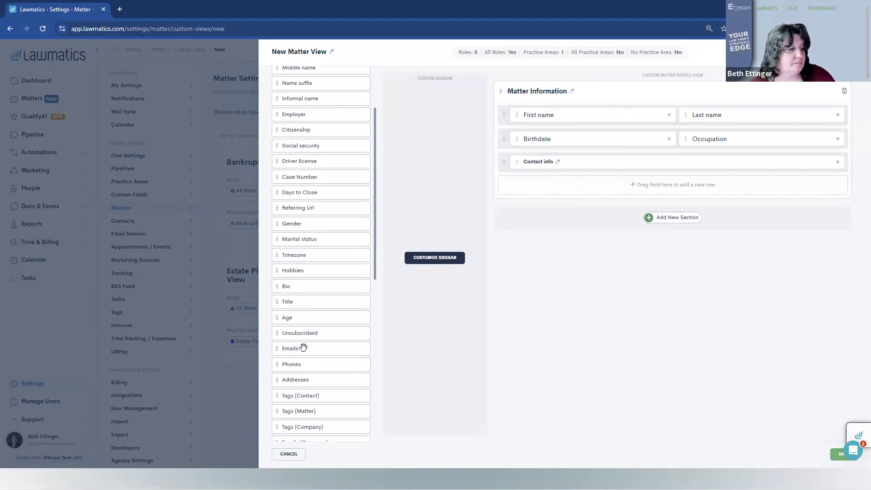
{"action": "left_click_drag", "start_coordinate": [301, 346], "coordinate": [565, 182]}
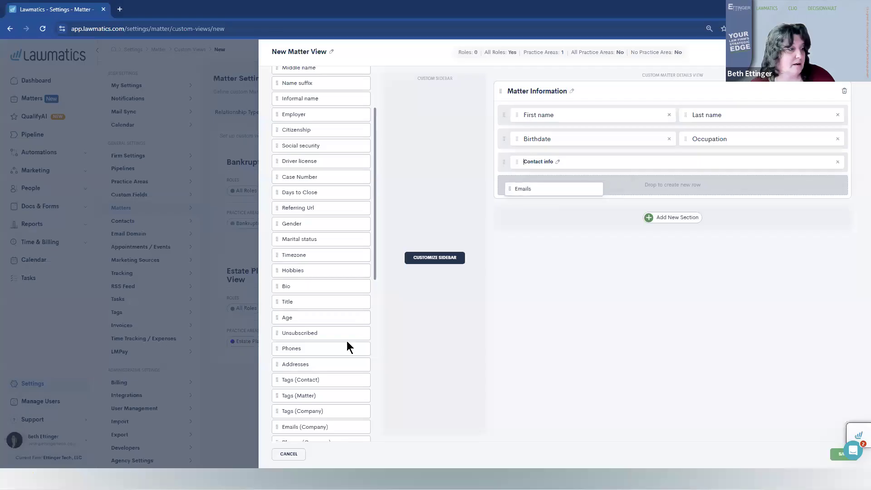
{"action": "left_click_drag", "start_coordinate": [322, 352], "coordinate": [755, 185]}
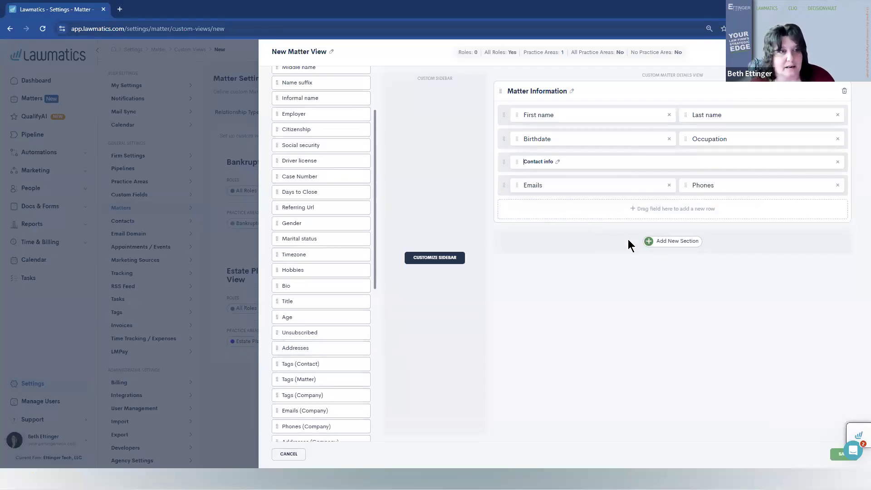
Rename the Matter Information section "Client Information".
{"action": "left_click", "coordinate": [572, 92]}
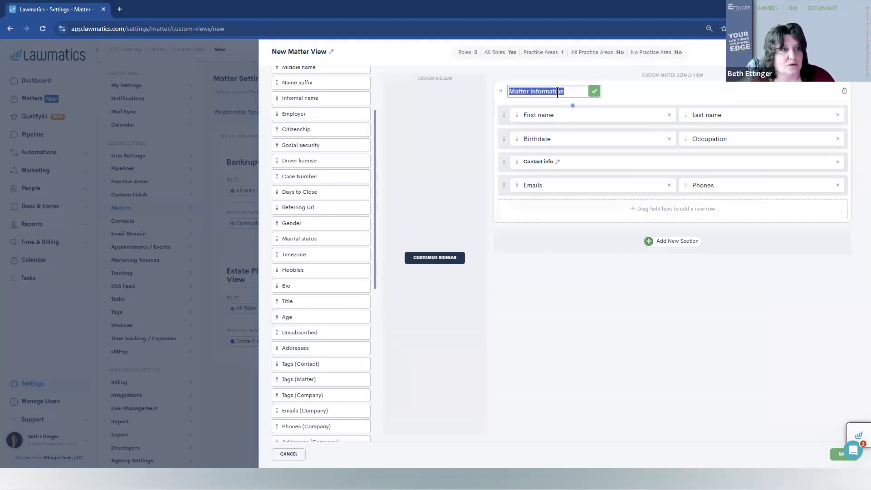
{"action": "left_click", "coordinate": [527, 93]}
{"action": "double_click", "coordinate": [506, 91]}
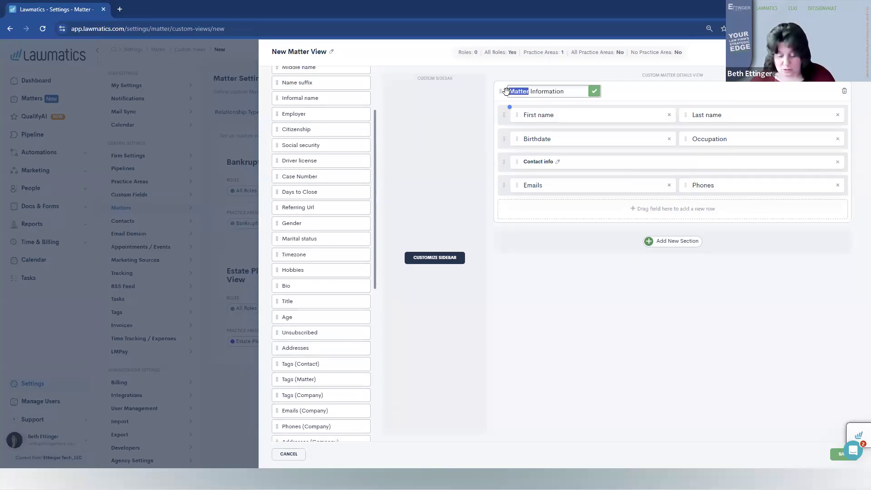
{"action": "type", "text": "Client"}
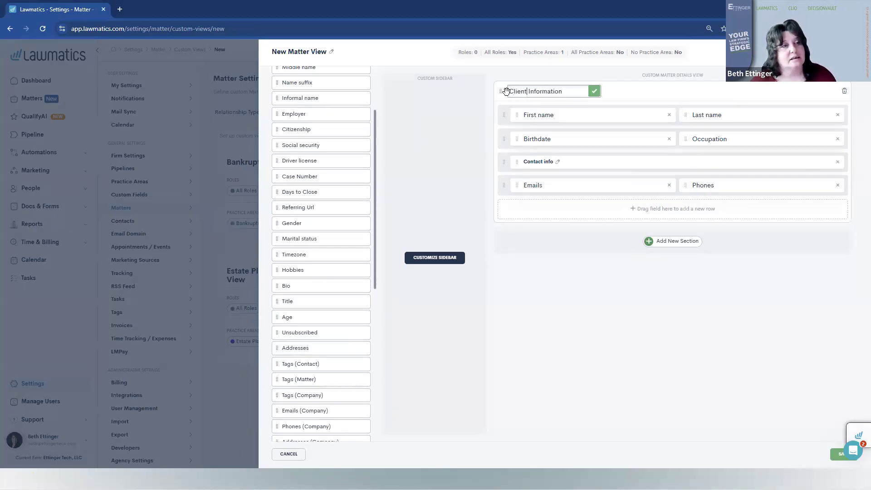
{"action": "left_click", "coordinate": [594, 91]}
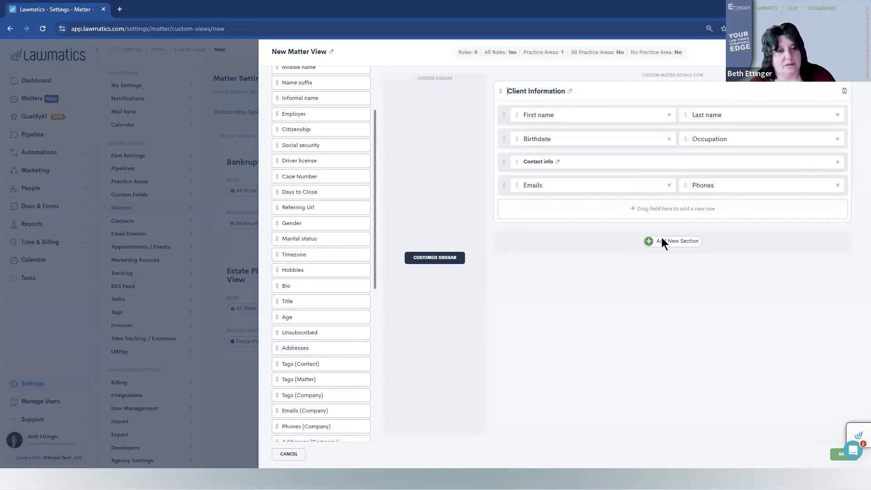
Add a new section below Client Information and filter the available fields by "Prob".
{"action": "left_click", "coordinate": [660, 239]}
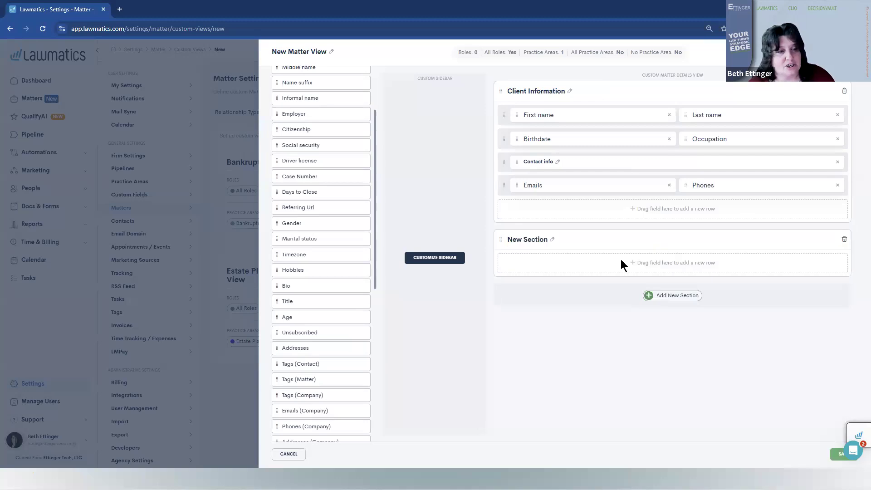
{"action": "left_click", "coordinate": [552, 242]}
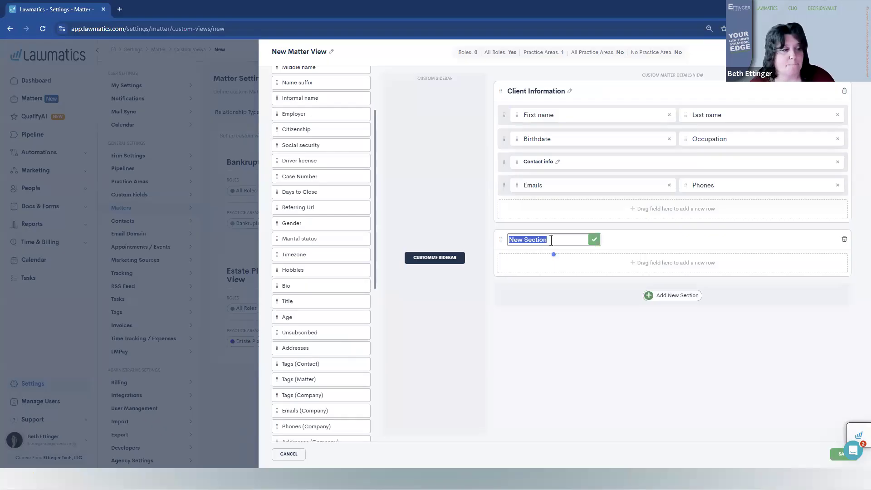
{"action": "scroll", "coordinate": [358, 231], "scroll_direction": "up", "scroll_amount": 3}
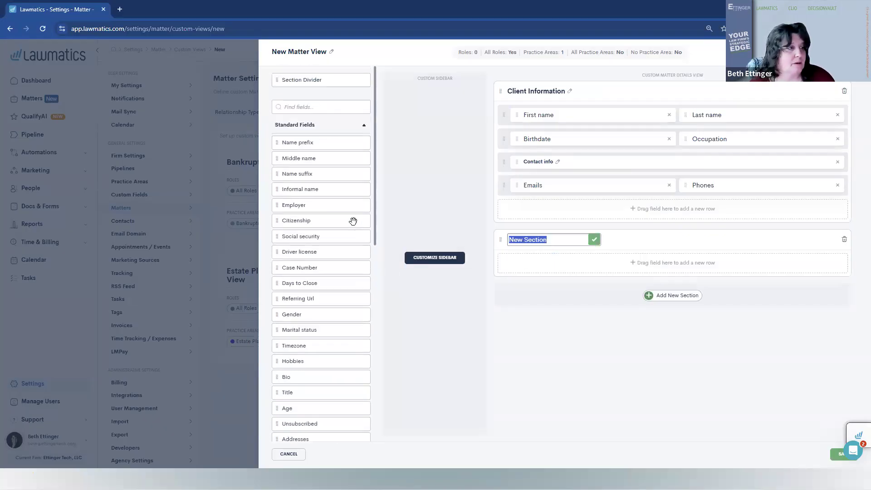
{"action": "left_click", "coordinate": [364, 125]}
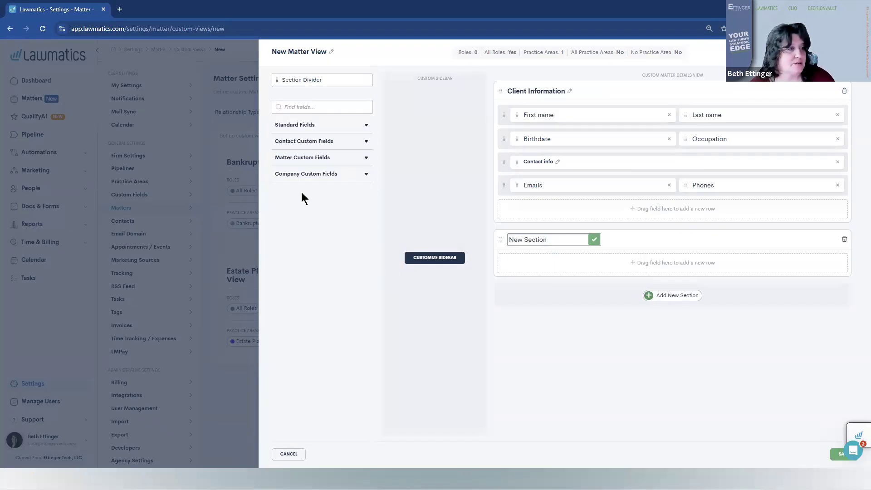
{"action": "left_click", "coordinate": [298, 158]}
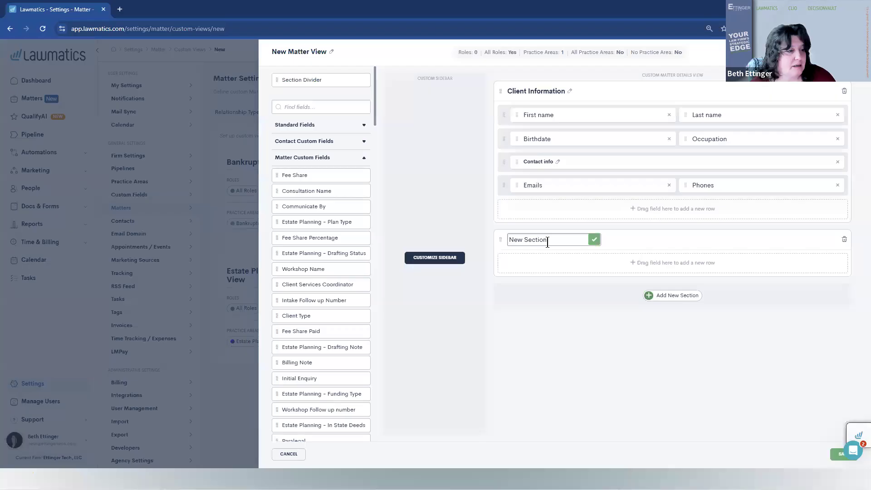
{"action": "left_click", "coordinate": [302, 107]}
{"action": "type", "text": "Prob"}
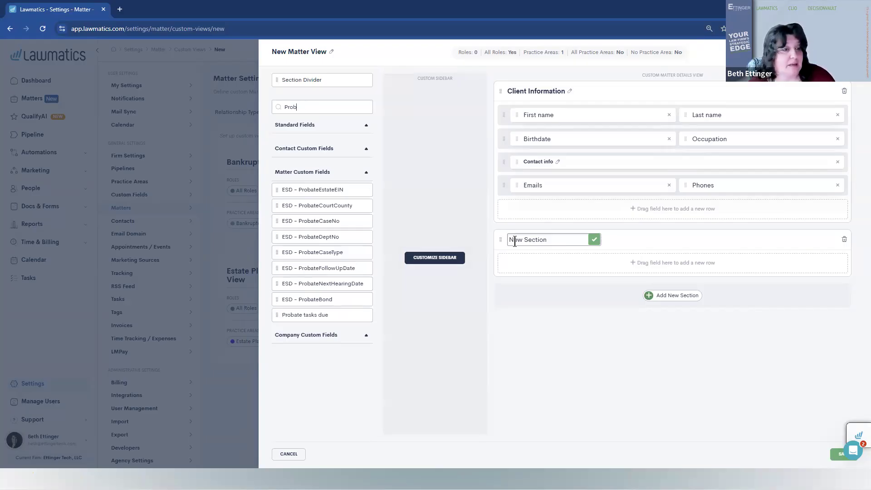
Name the new section "Probate Information".
{"action": "left_click_drag", "start_coordinate": [554, 241], "coordinate": [465, 243]}
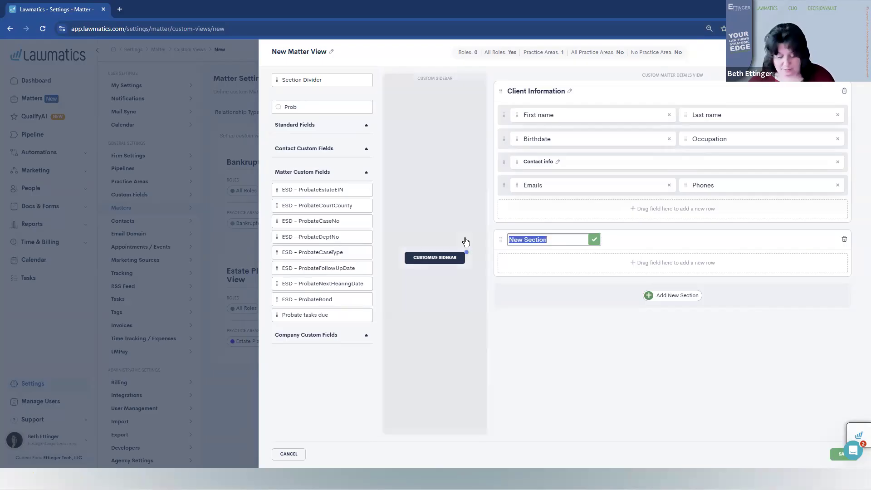
{"action": "type", "text": "Probat"}
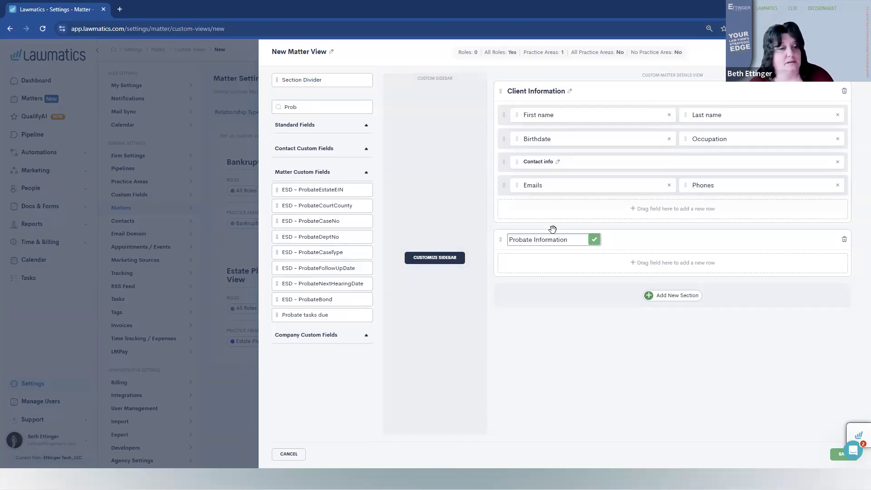
{"action": "left_click", "coordinate": [594, 240]}
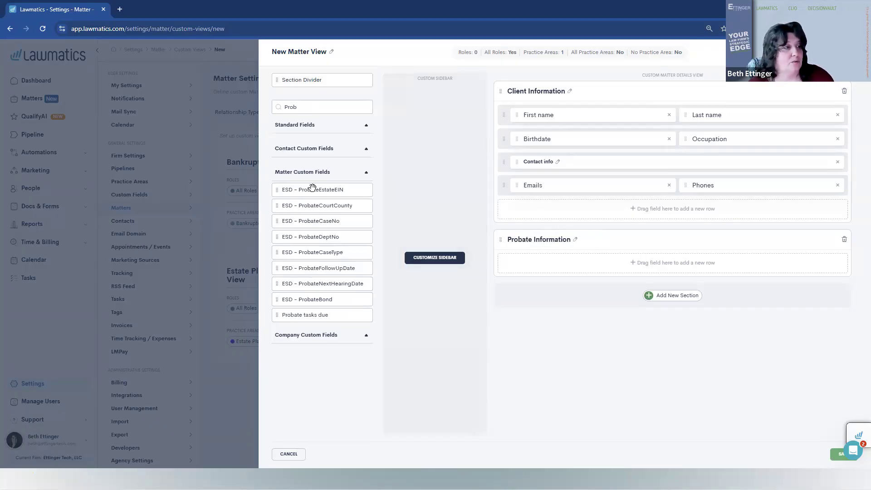
Add ProbateEstateEIN, ProbateCourtCounty, ProbateCaseNo, ProbateDeptNo, ProbateCaseType and ProbateNextHearingDate to Probate Information, two fields per row.
{"action": "left_click_drag", "start_coordinate": [313, 189], "coordinate": [549, 268]}
{"action": "left_click_drag", "start_coordinate": [315, 192], "coordinate": [744, 273]}
{"action": "left_click_drag", "start_coordinate": [326, 188], "coordinate": [462, 269]}
{"action": "left_click_drag", "start_coordinate": [313, 189], "coordinate": [764, 278]}
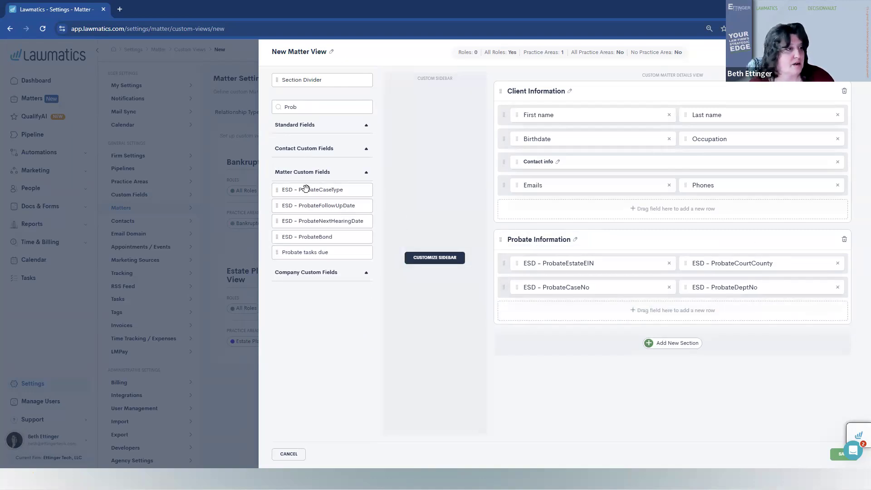
{"action": "left_click_drag", "start_coordinate": [317, 190], "coordinate": [544, 313]}
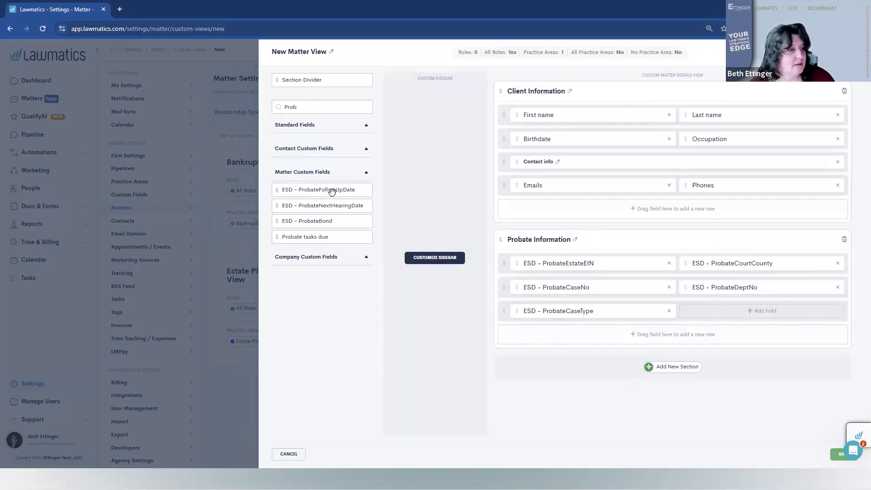
{"action": "left_click_drag", "start_coordinate": [334, 208], "coordinate": [763, 315]}
Reorder Probate Information with the ProbateCaseType row first and ProbateNextHearingDate in its own last row, and save the view.
{"action": "left_click_drag", "start_coordinate": [504, 311], "coordinate": [507, 254]}
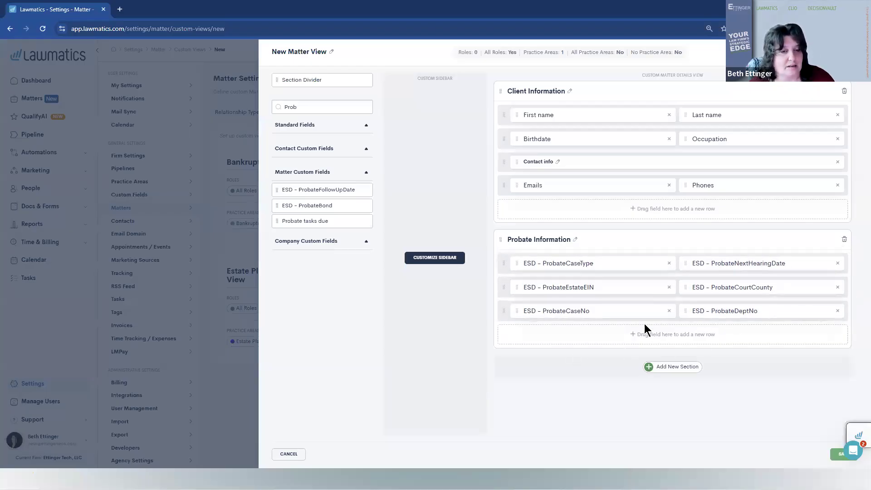
{"action": "left_click_drag", "start_coordinate": [671, 319], "coordinate": [612, 337]}
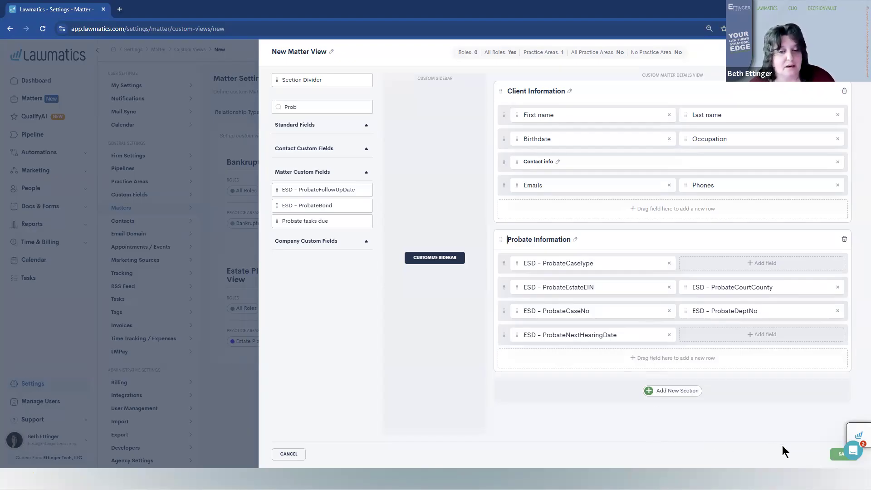
{"action": "left_click", "coordinate": [842, 455]}
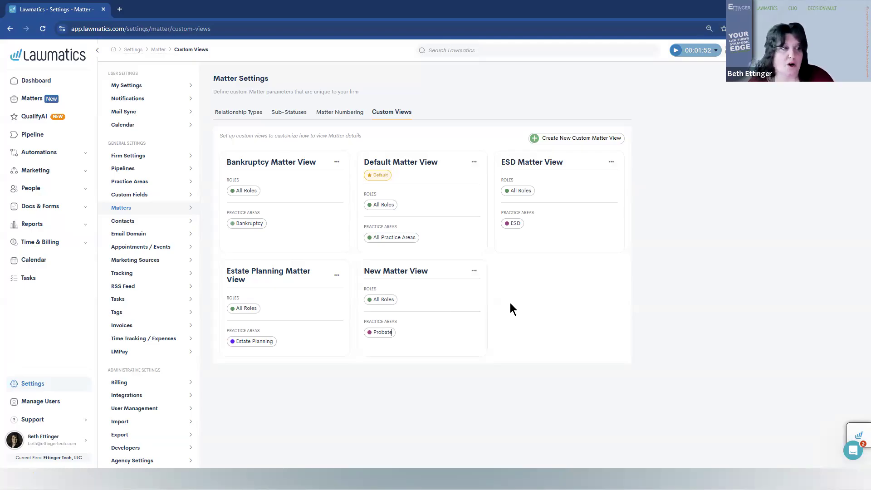
Create a new custom matter view for the Admin role, apply it to any practice area, and save its settings.
{"action": "left_click", "coordinate": [608, 138]}
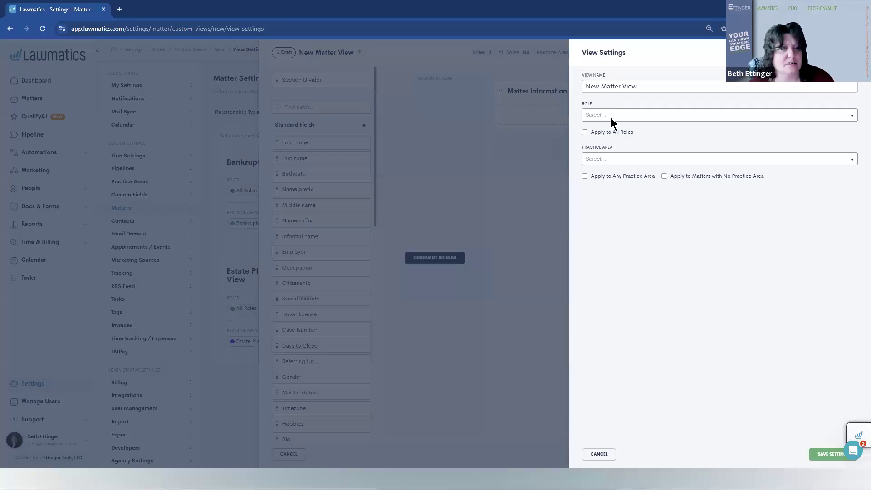
{"action": "left_click", "coordinate": [611, 117]}
{"action": "left_click", "coordinate": [601, 129]}
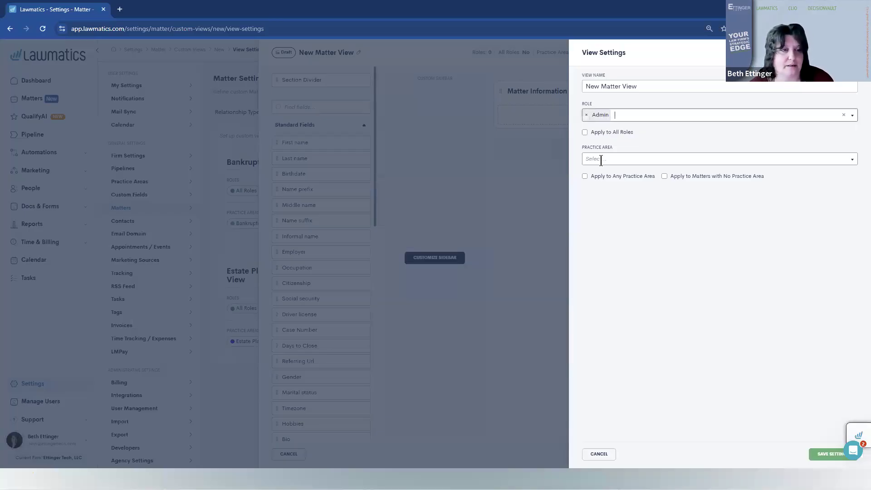
{"action": "left_click", "coordinate": [586, 176]}
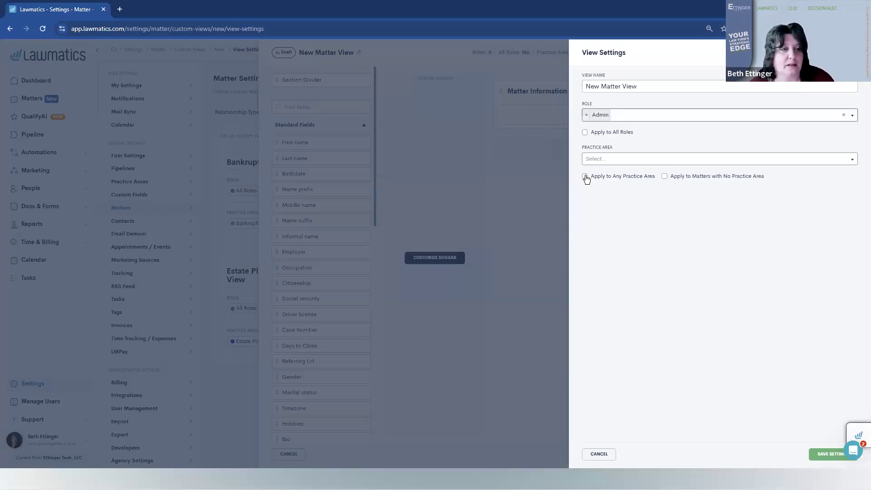
{"action": "left_click", "coordinate": [822, 453]}
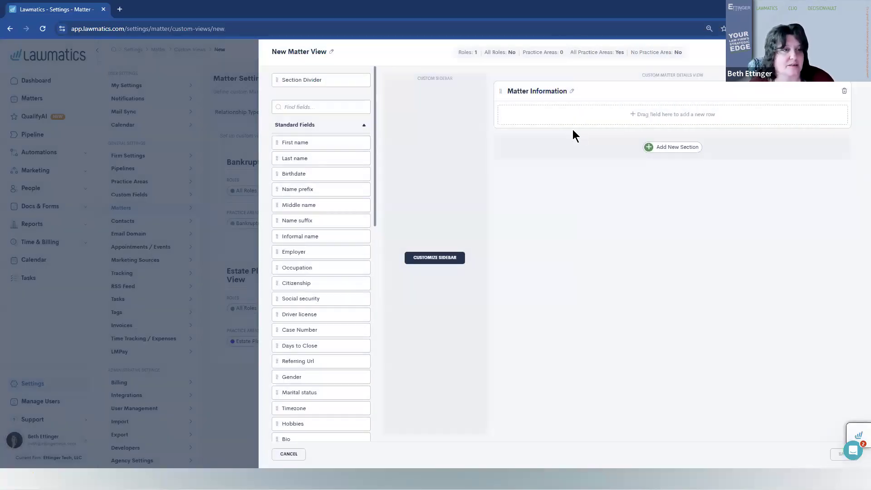
Add Middle name and Employer side by side in one Matter Information row and save the view.
{"action": "left_click_drag", "start_coordinate": [307, 203], "coordinate": [684, 114]}
{"action": "left_click_drag", "start_coordinate": [320, 235], "coordinate": [726, 114]}
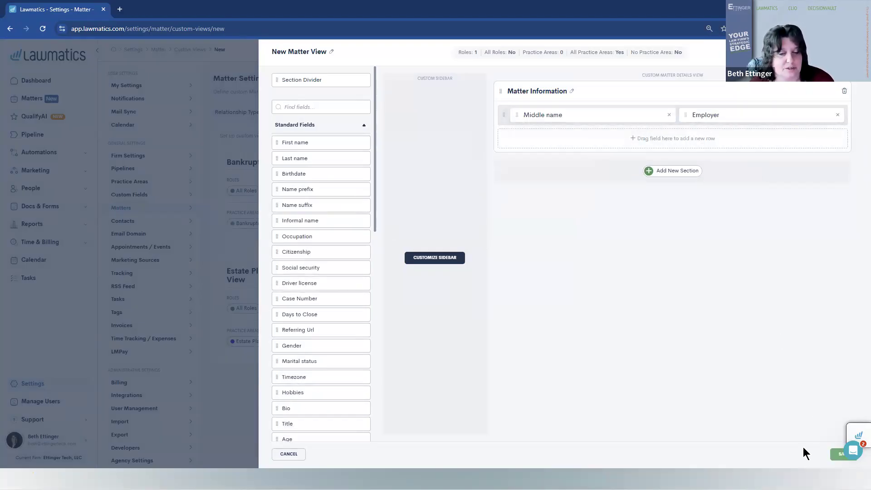
{"action": "left_click", "coordinate": [840, 455]}
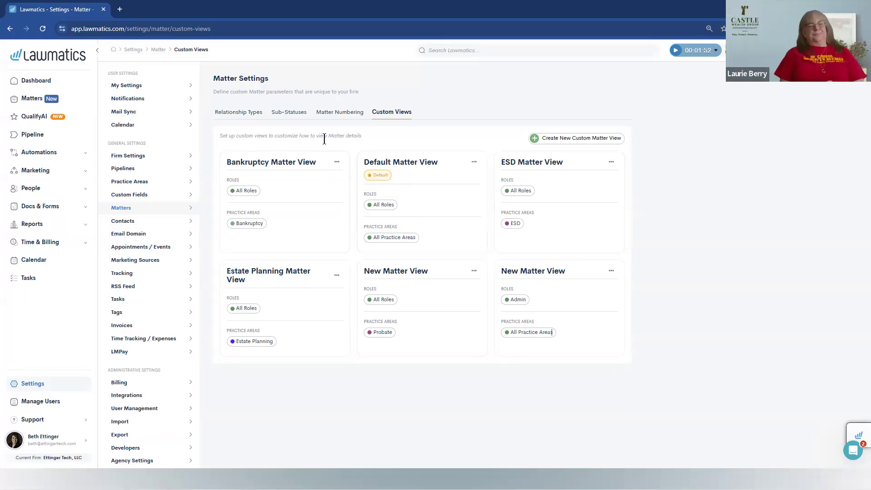
Edit the Probate New Matter View and add Emails and Phones to its custom sidebar.
{"action": "left_click", "coordinate": [474, 272]}
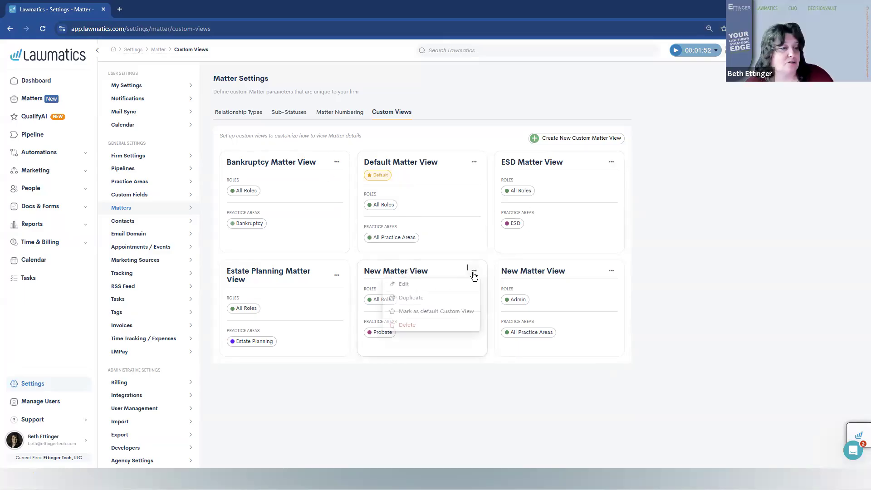
{"action": "left_click", "coordinate": [419, 284]}
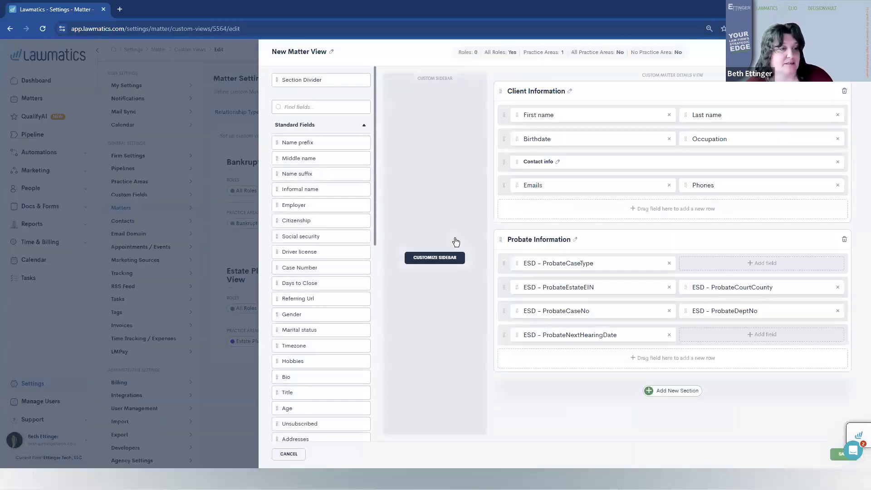
{"action": "left_click", "coordinate": [431, 257]}
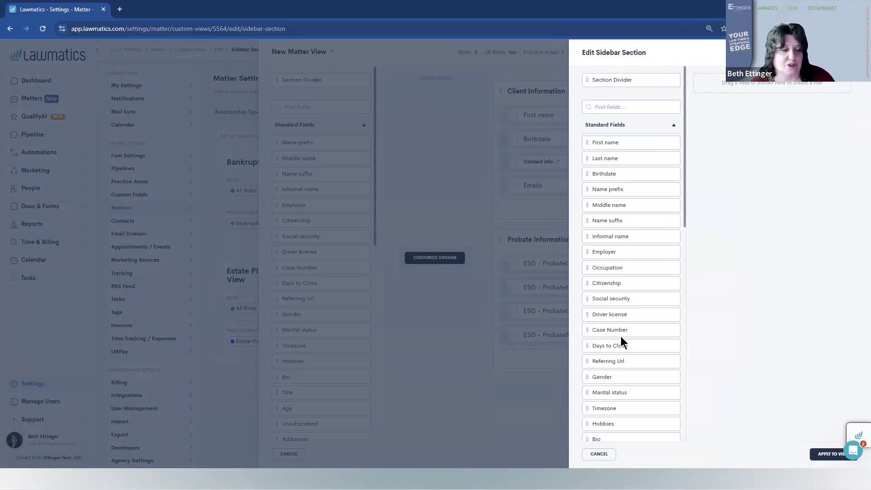
{"action": "scroll", "coordinate": [621, 337], "scroll_direction": "down", "scroll_amount": 4}
{"action": "left_click_drag", "start_coordinate": [607, 321], "coordinate": [767, 84]}
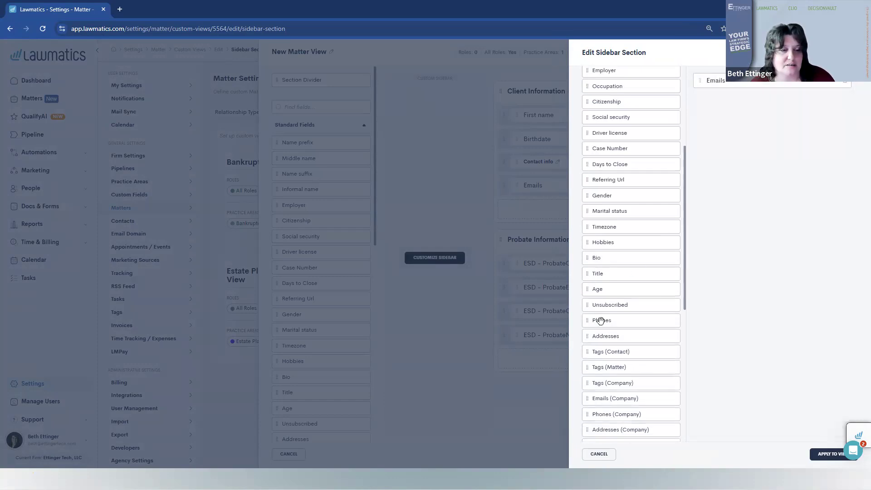
{"action": "left_click_drag", "start_coordinate": [601, 320], "coordinate": [725, 97]}
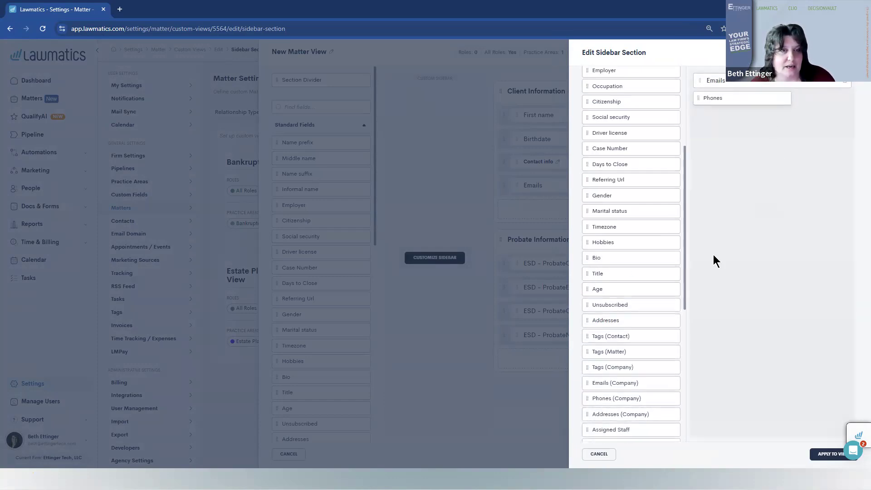
Add Matter Salesperson and Converted At to the custom sidebar below Phones.
{"action": "scroll", "coordinate": [627, 311], "scroll_direction": "down", "scroll_amount": 1}
{"action": "scroll", "coordinate": [629, 315], "scroll_direction": "down", "scroll_amount": 5}
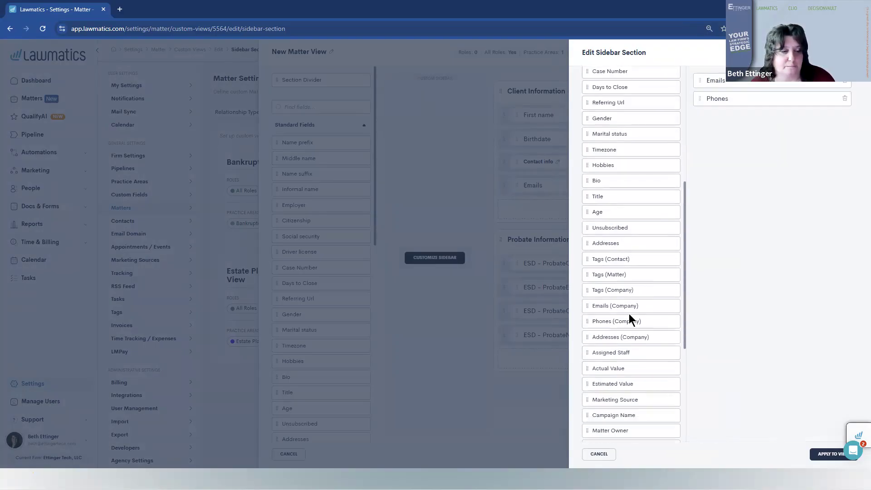
{"action": "left_click_drag", "start_coordinate": [616, 301], "coordinate": [758, 124]}
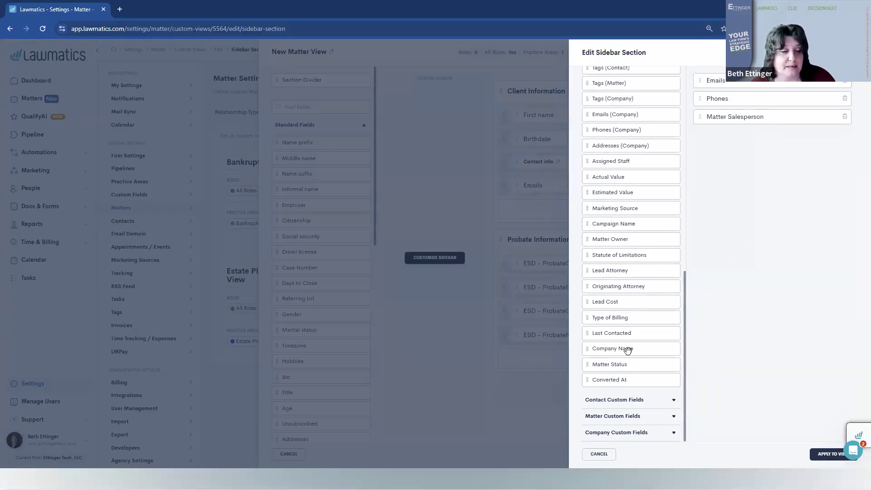
{"action": "left_click_drag", "start_coordinate": [620, 379], "coordinate": [750, 129]}
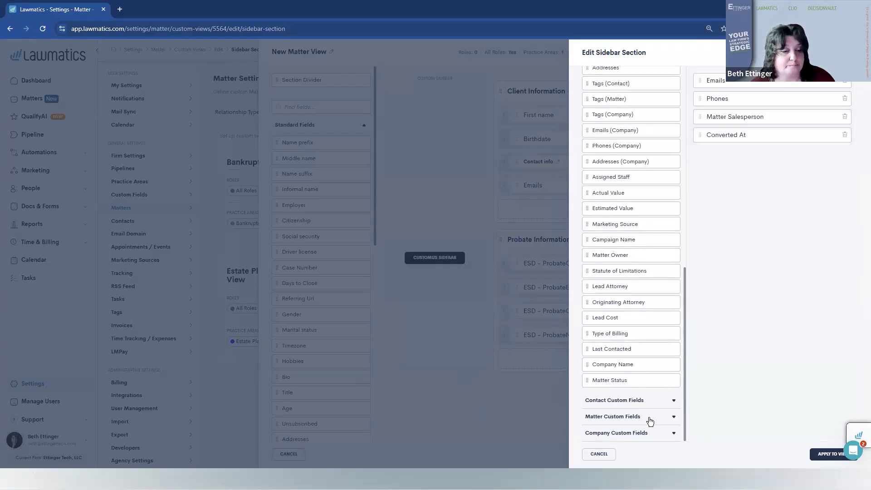
Review the available contact and matter custom fields, apply the sidebar fields to the Probate view, and save it.
{"action": "left_click", "coordinate": [614, 400]}
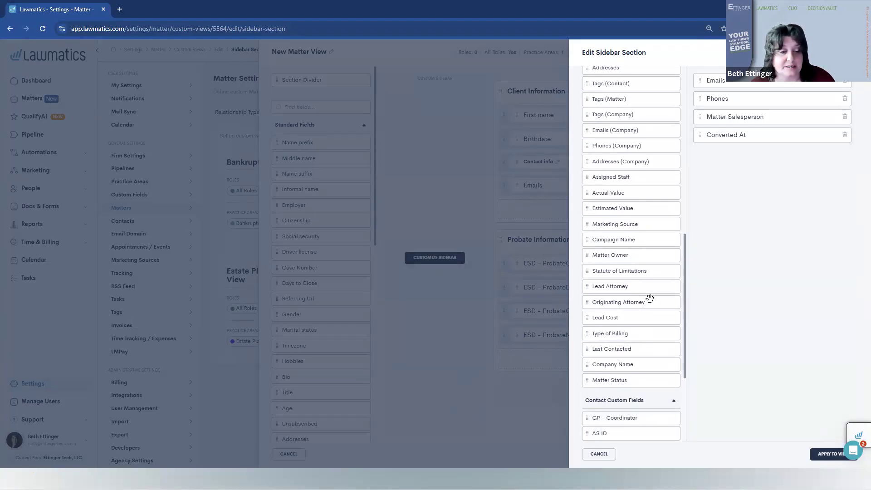
{"action": "scroll", "coordinate": [649, 298], "scroll_direction": "down", "scroll_amount": 4}
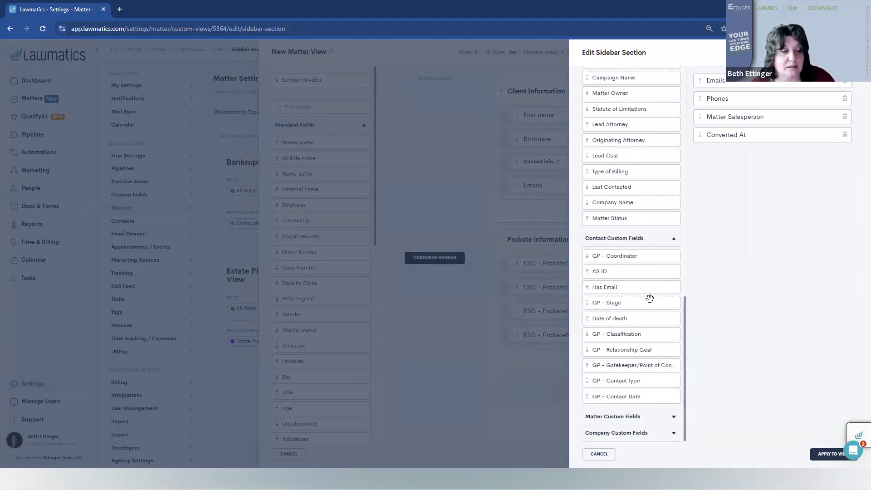
{"action": "left_click", "coordinate": [625, 417]}
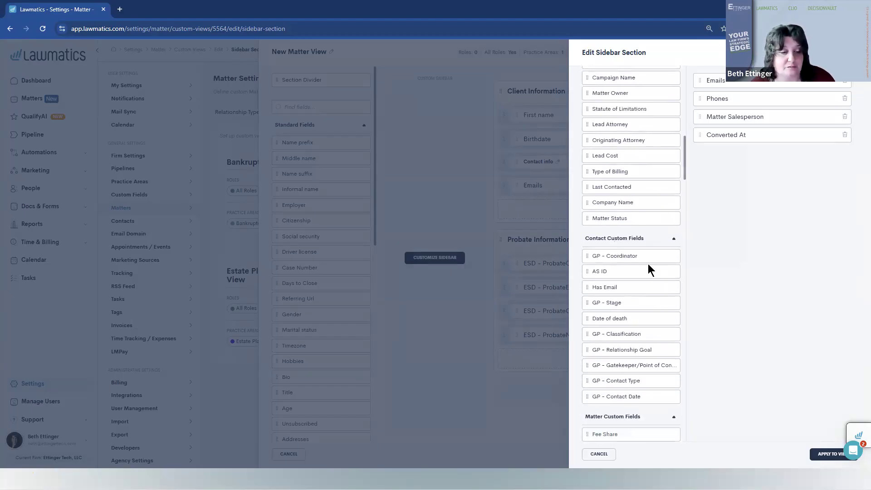
{"action": "scroll", "coordinate": [648, 265], "scroll_direction": "down", "scroll_amount": 20}
{"action": "scroll", "coordinate": [648, 266], "scroll_direction": "down", "scroll_amount": 20}
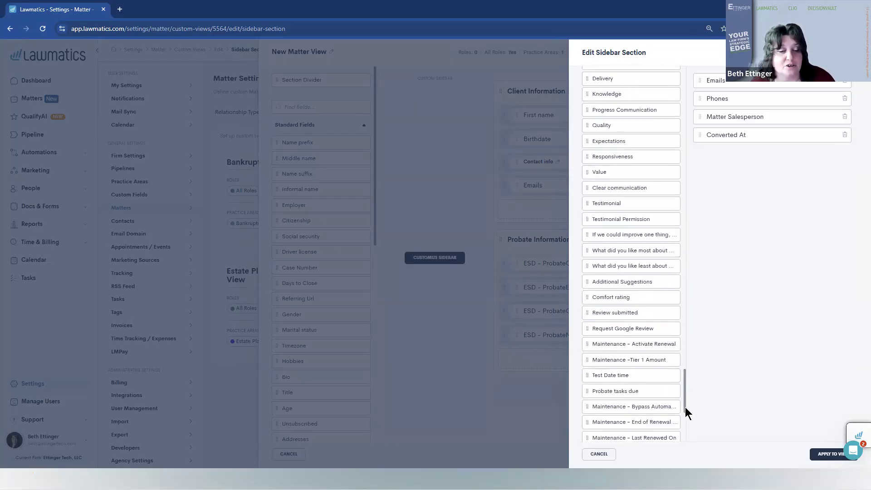
{"action": "left_click_drag", "start_coordinate": [685, 404], "coordinate": [675, 80]}
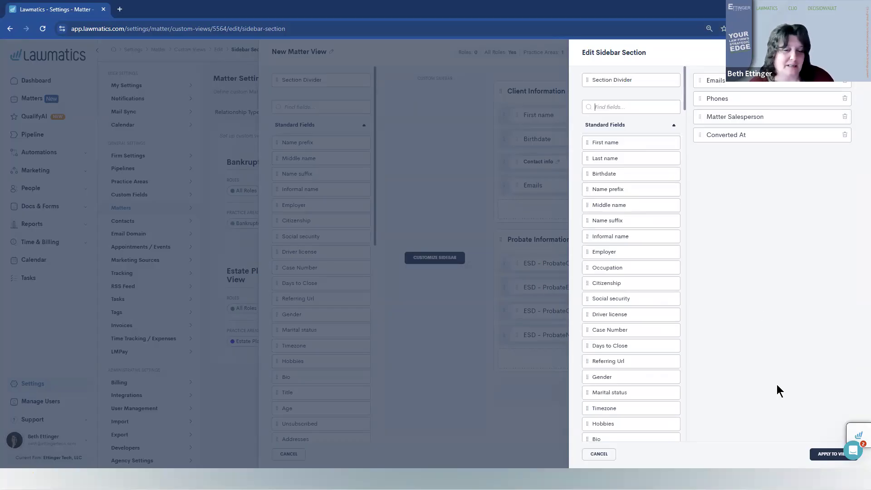
{"action": "left_click", "coordinate": [819, 461]}
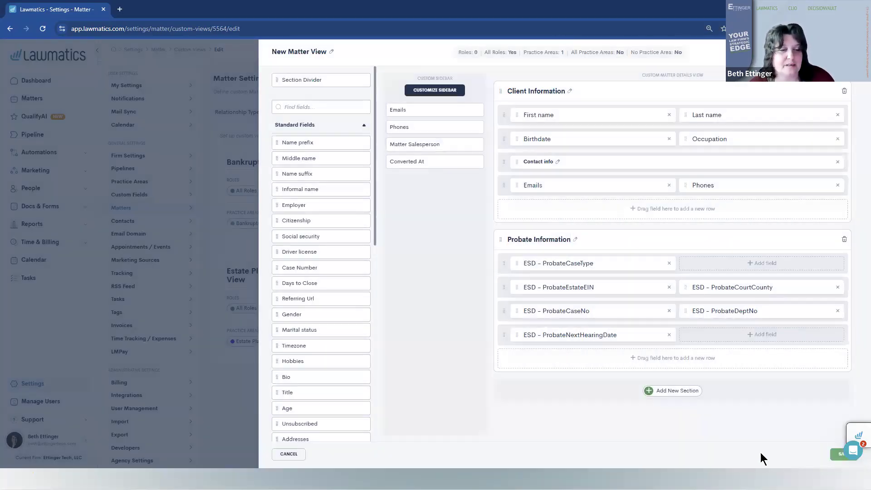
{"action": "left_click", "coordinate": [835, 455]}
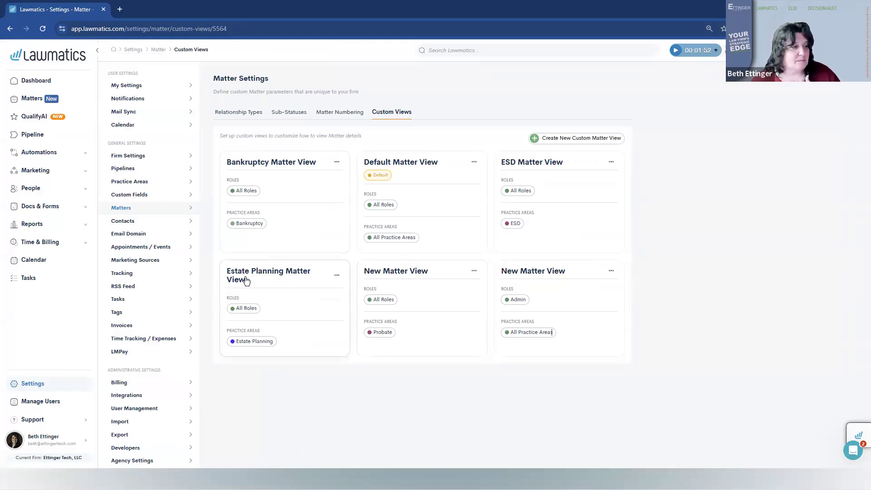
Edit the Estate Planning Matter View and swap Client Services Coordinator with Request Google Review in Important Information.
{"action": "left_click", "coordinate": [338, 276]}
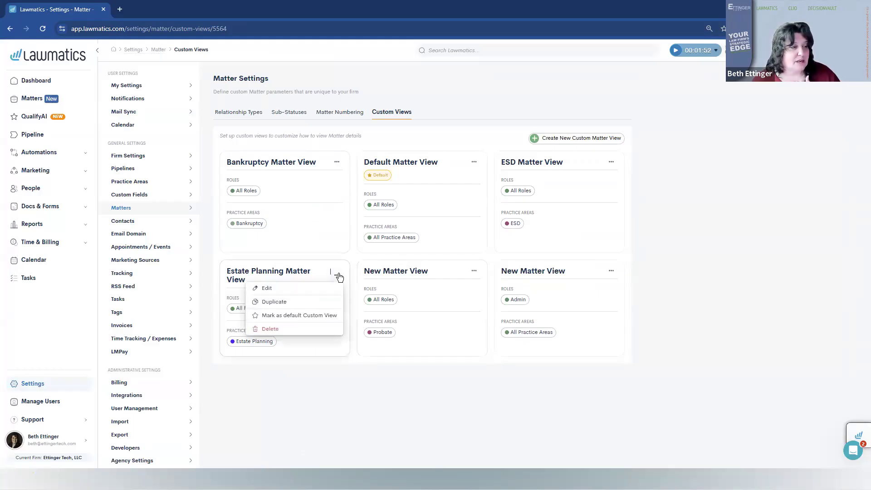
{"action": "left_click", "coordinate": [298, 291]}
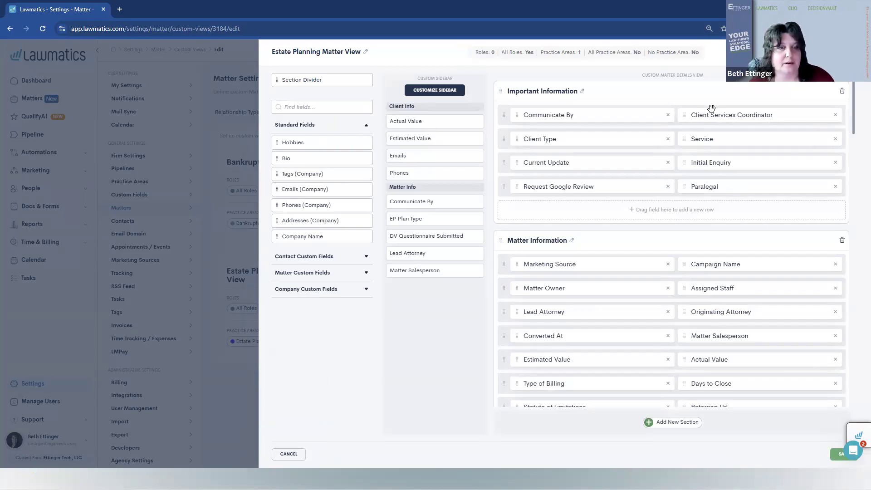
{"action": "left_click_drag", "start_coordinate": [562, 164], "coordinate": [538, 179]}
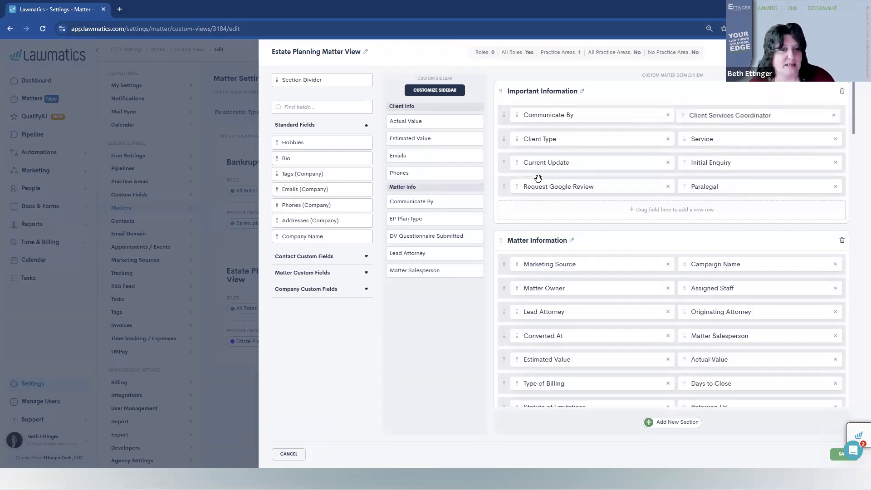
{"action": "mouse_move", "coordinate": [728, 126]}
{"action": "left_mouse_down"}
{"action": "mouse_move", "coordinate": [752, 105]}
{"action": "mouse_move", "coordinate": [729, 111]}
{"action": "left_mouse_up"}
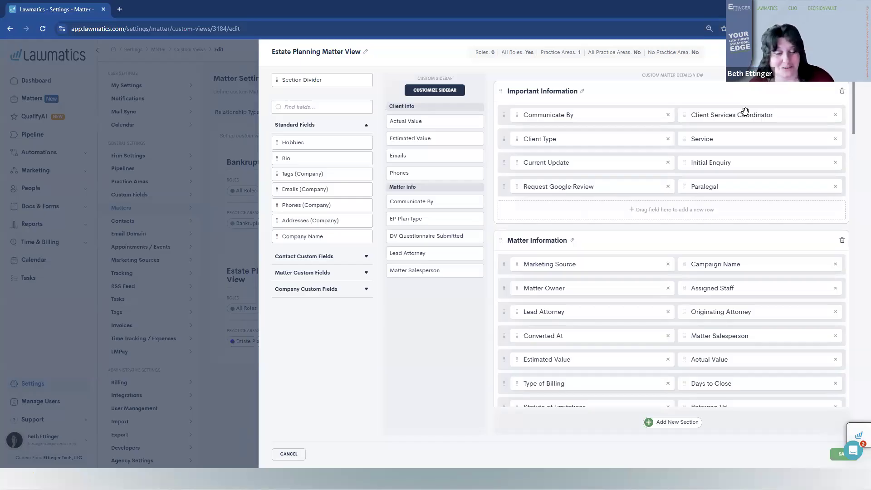
{"action": "left_click_drag", "start_coordinate": [741, 115], "coordinate": [590, 204]}
{"action": "left_click_drag", "start_coordinate": [539, 184], "coordinate": [712, 115]}
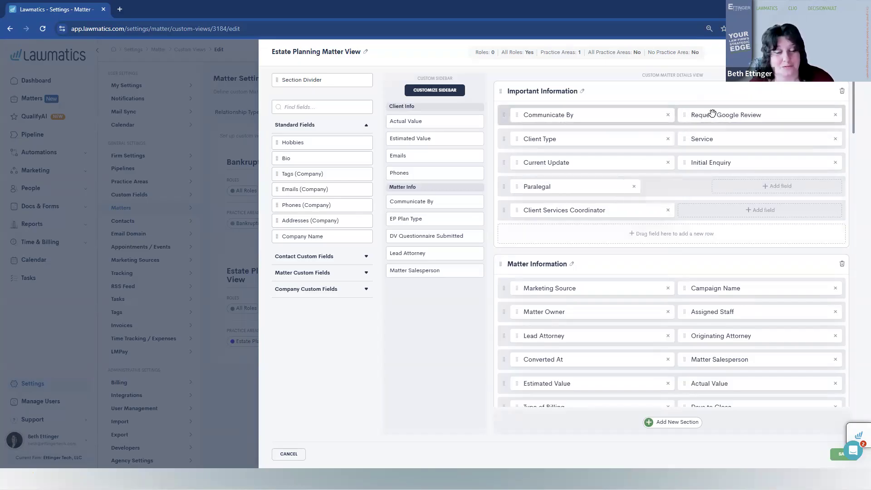
{"action": "left_click_drag", "start_coordinate": [559, 210], "coordinate": [550, 185]}
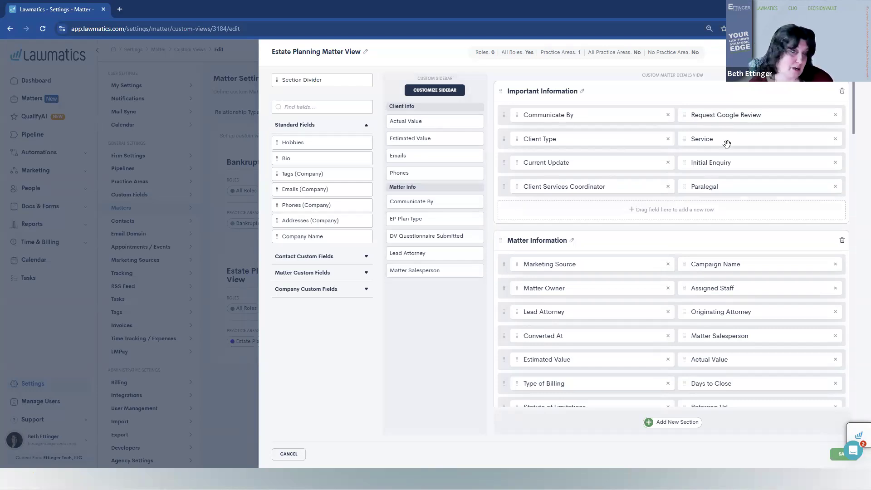
Move Lead Attorney and Originating Attorney from Matter Information into a shared last row of Important Information.
{"action": "scroll", "coordinate": [697, 203], "scroll_direction": "down", "scroll_amount": 4}
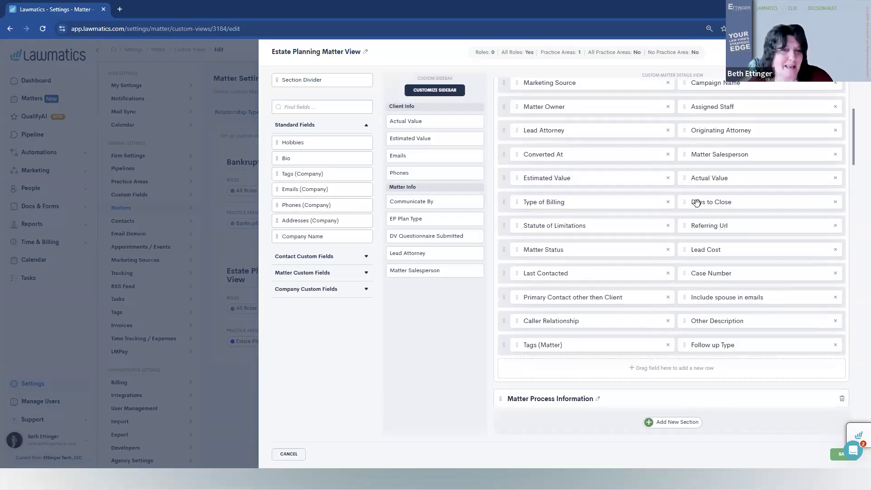
{"action": "scroll", "coordinate": [712, 257], "scroll_direction": "up", "scroll_amount": 3}
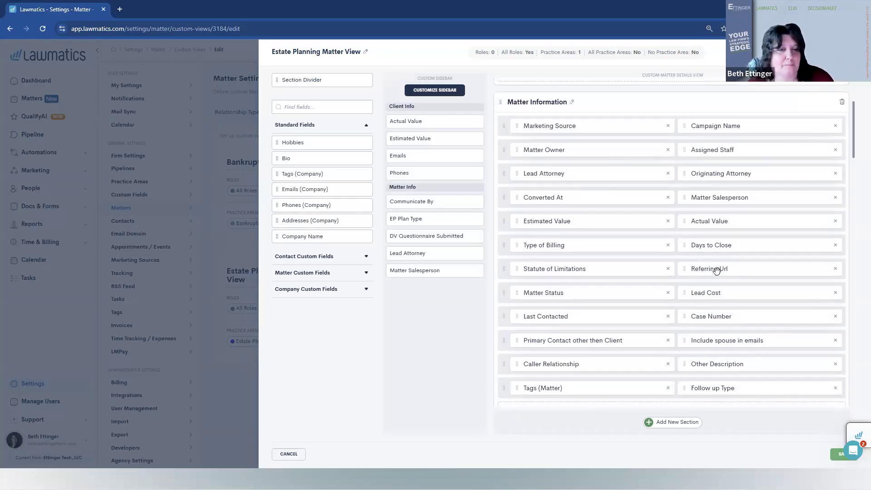
{"action": "scroll", "coordinate": [717, 271], "scroll_direction": "up", "scroll_amount": 1}
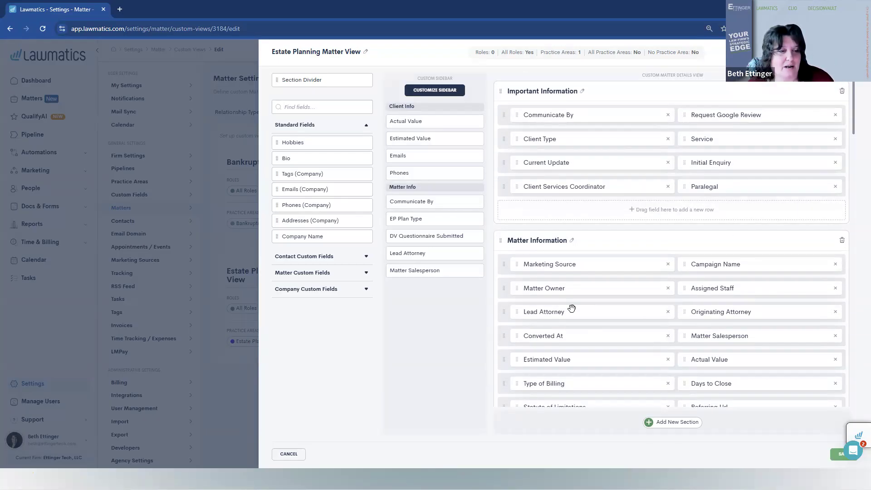
{"action": "left_click_drag", "start_coordinate": [515, 312], "coordinate": [576, 236]}
{"action": "left_click_drag", "start_coordinate": [704, 241], "coordinate": [755, 196]}
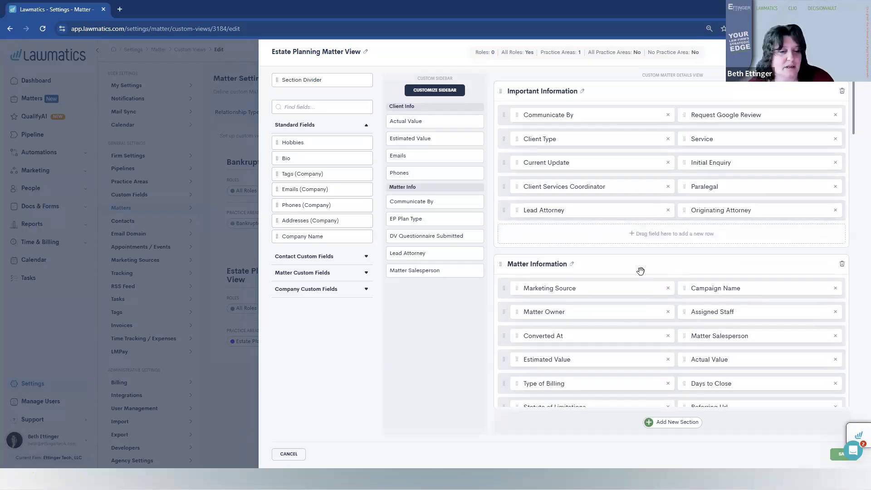
Move Drafter from Matter Process Information to its own Important Information row above Lead Attorney, and save the view.
{"action": "scroll", "coordinate": [641, 271], "scroll_direction": "down", "scroll_amount": 5}
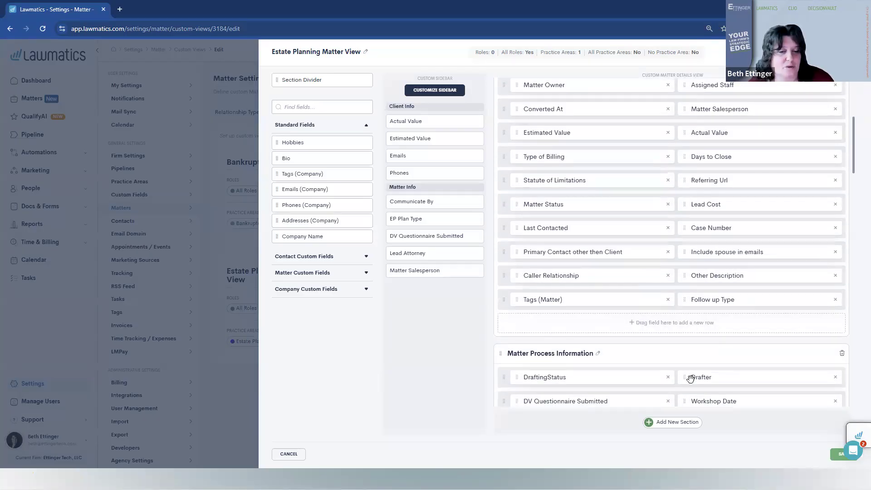
{"action": "left_click_drag", "start_coordinate": [698, 377], "coordinate": [585, 243]}
{"action": "left_click_drag", "start_coordinate": [503, 233], "coordinate": [505, 210]}
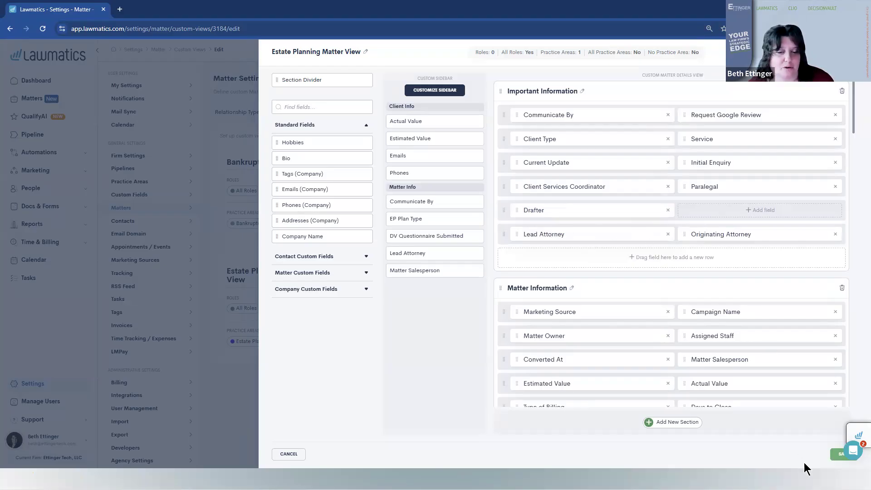
{"action": "left_click", "coordinate": [839, 455]}
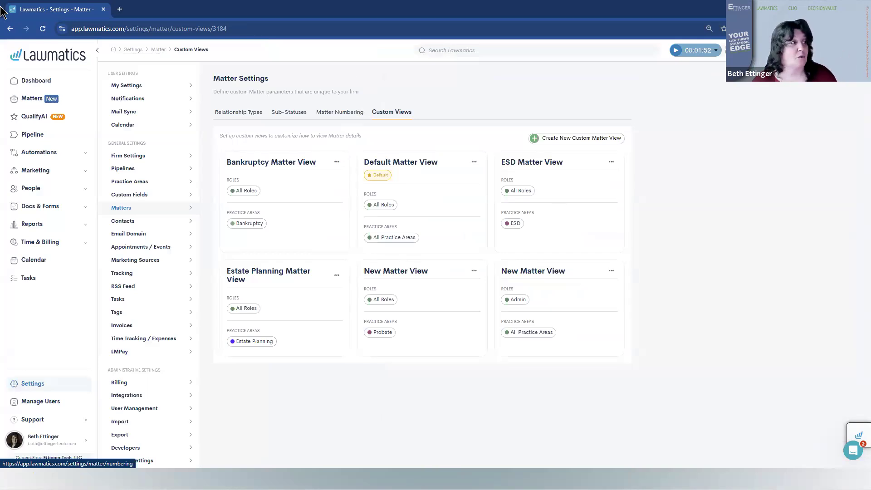
Open and refresh the matters list, dismiss the help chat, and sort matters by Updated at, most recent first.
{"action": "left_click", "coordinate": [31, 98]}
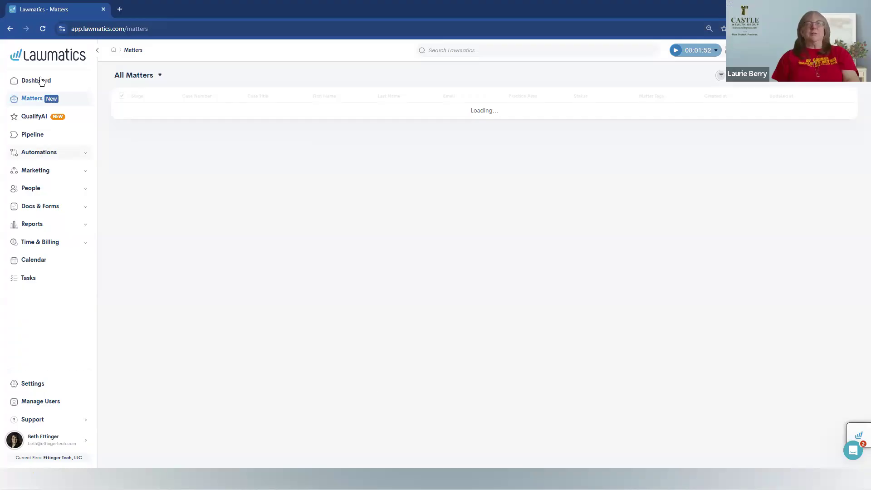
{"action": "left_click", "coordinate": [41, 30]}
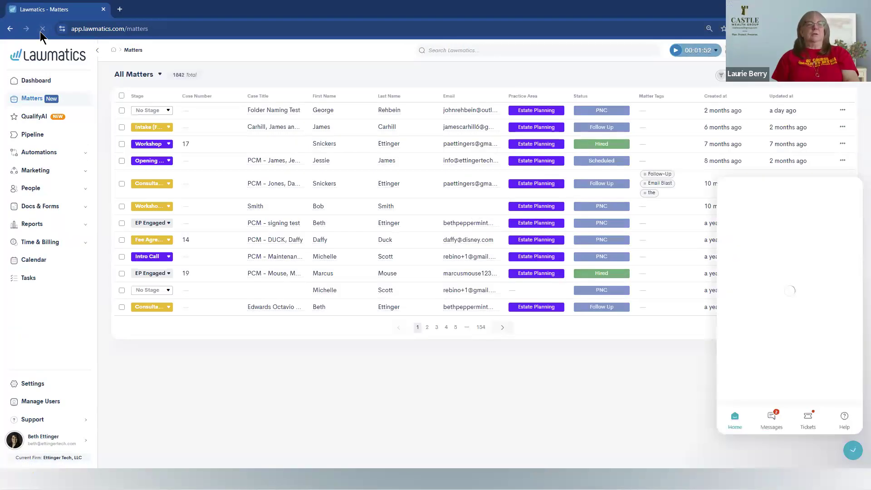
{"action": "left_click", "coordinate": [847, 168]}
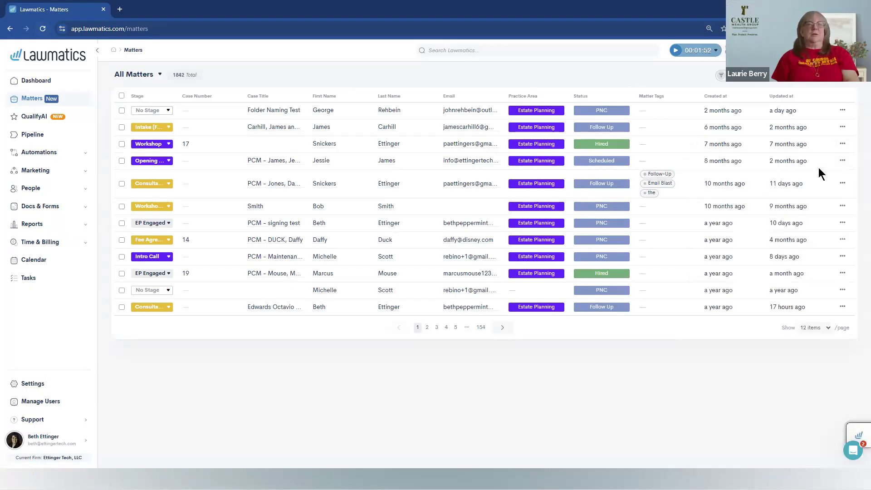
{"action": "left_click", "coordinate": [781, 96]}
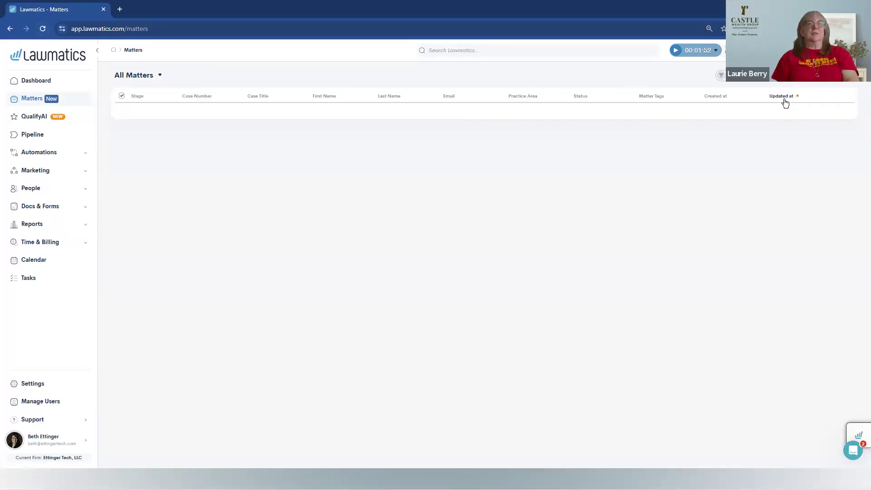
{"action": "left_click", "coordinate": [781, 96]}
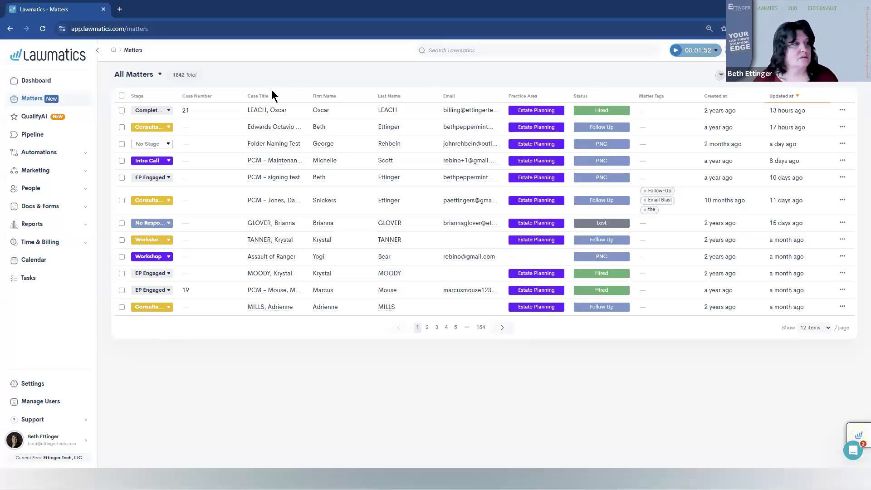
Open the most recently updated Estate Planning matter and bring up its Details for editing.
{"action": "left_click", "coordinate": [271, 112]}
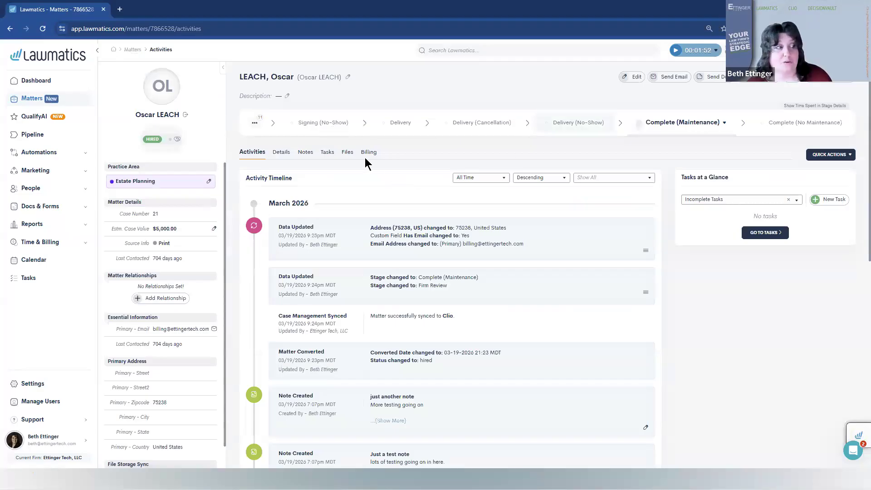
{"action": "left_click", "coordinate": [282, 153]}
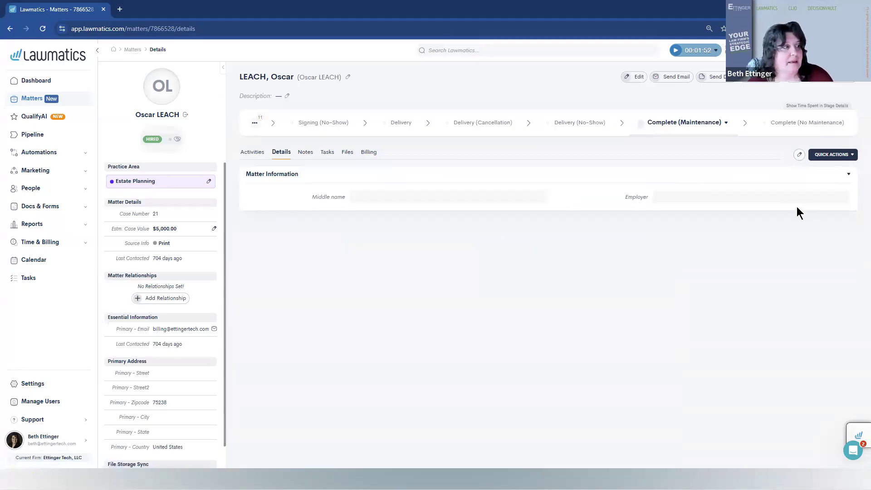
{"action": "left_click", "coordinate": [799, 154]}
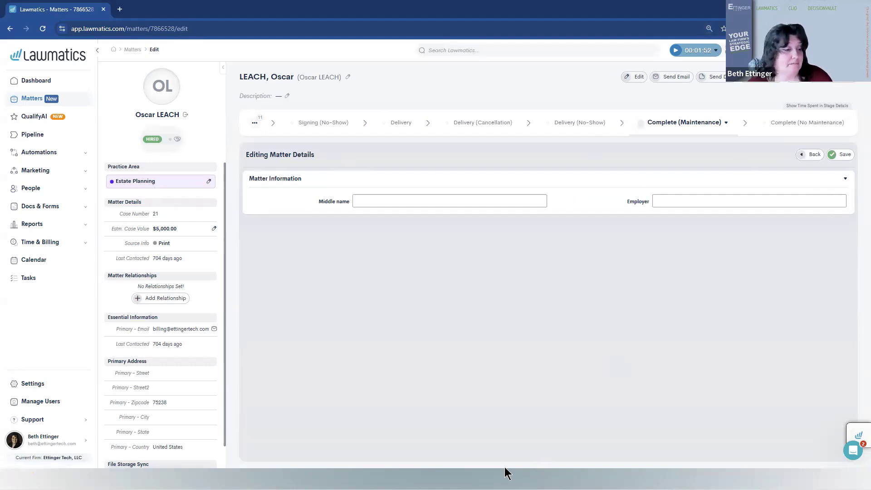
Open the matter Custom Views settings in a separate browser tab and dismiss the help chat.
{"action": "right_click", "coordinate": [32, 384]}
{"action": "left_click", "coordinate": [83, 263]}
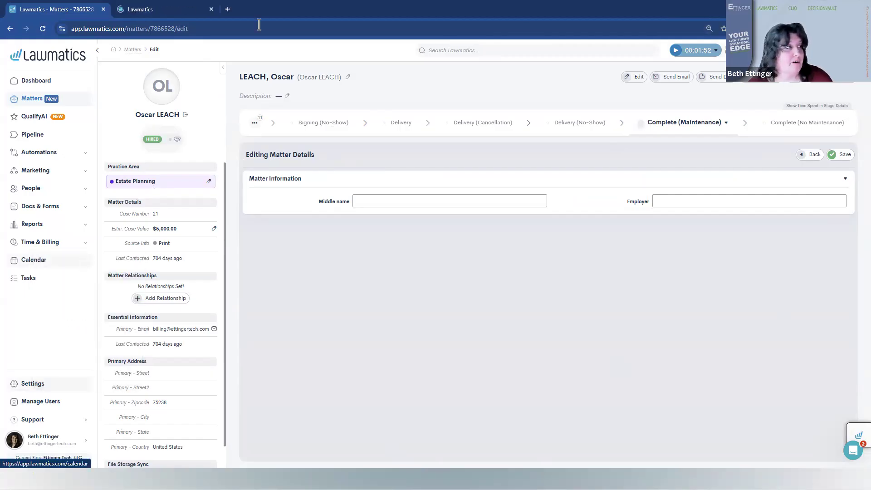
{"action": "left_click", "coordinate": [150, 9]}
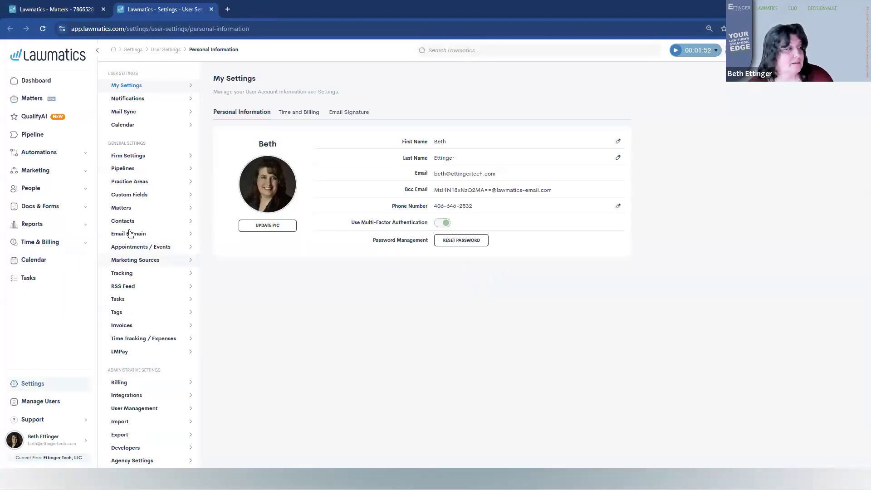
{"action": "left_click", "coordinate": [165, 205]}
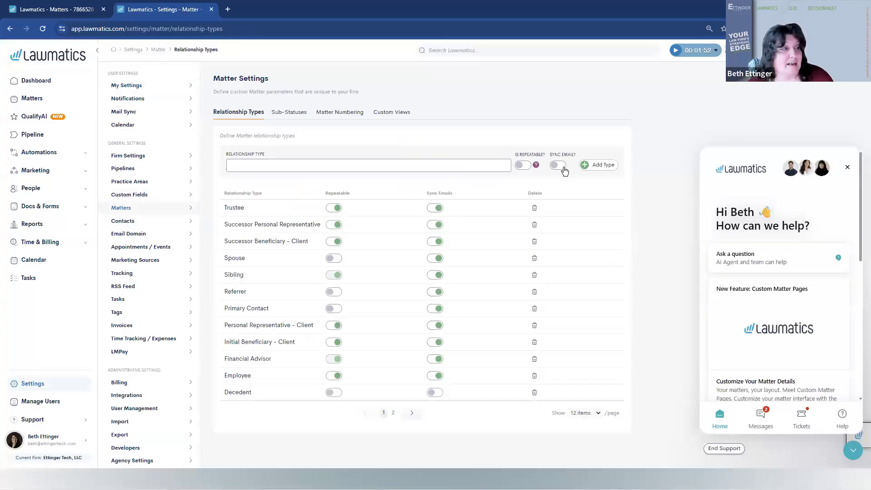
{"action": "left_click", "coordinate": [391, 113]}
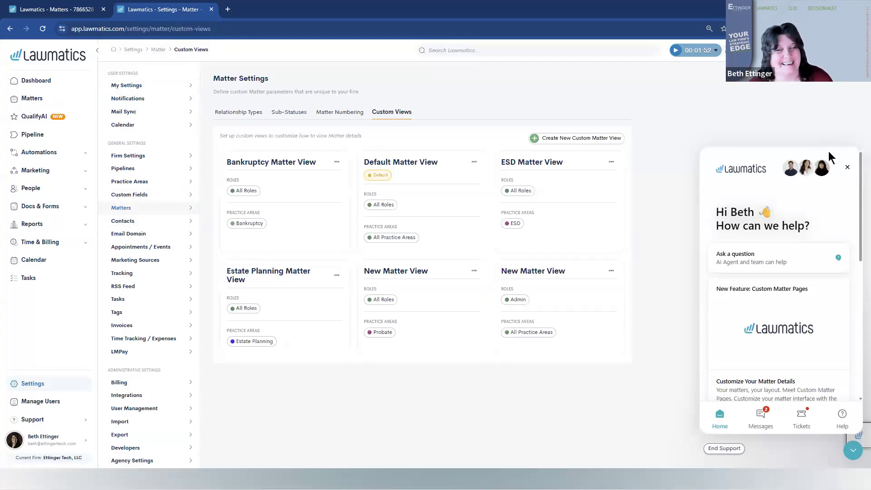
{"action": "left_click", "coordinate": [847, 167]}
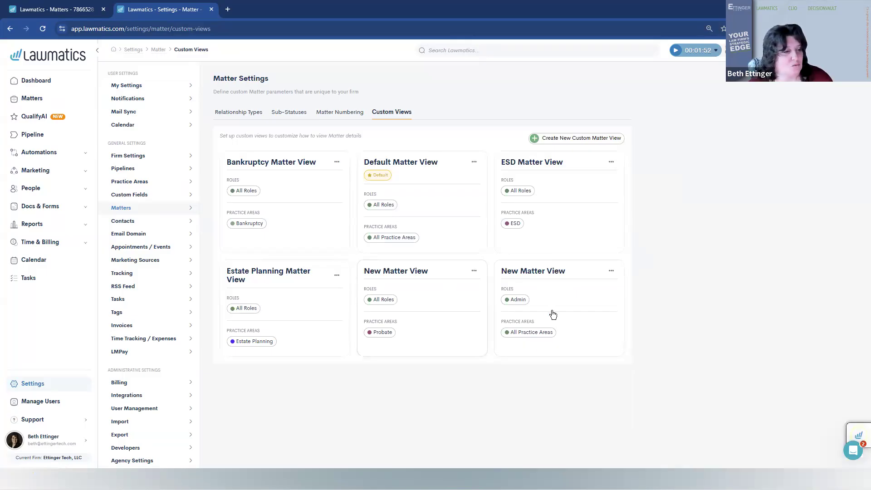
Delete the New Matter View assigned to the Admin role and All Practice Areas.
{"action": "left_click", "coordinate": [611, 271]}
{"action": "left_click", "coordinate": [543, 325]}
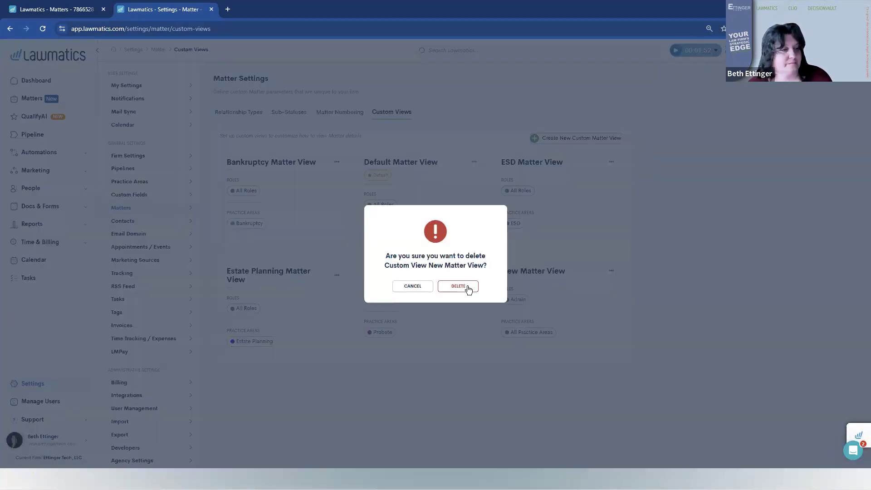
{"action": "left_click", "coordinate": [469, 287]}
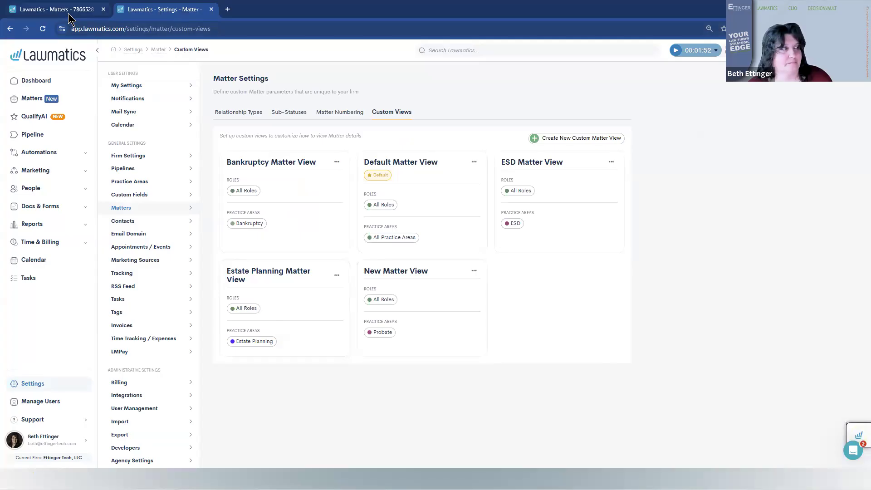
Reload the Estate Planning matter's edit form, review its sections from Important Information to Client Review, and return to Details.
{"action": "left_click", "coordinate": [55, 10]}
{"action": "left_click", "coordinate": [43, 29]}
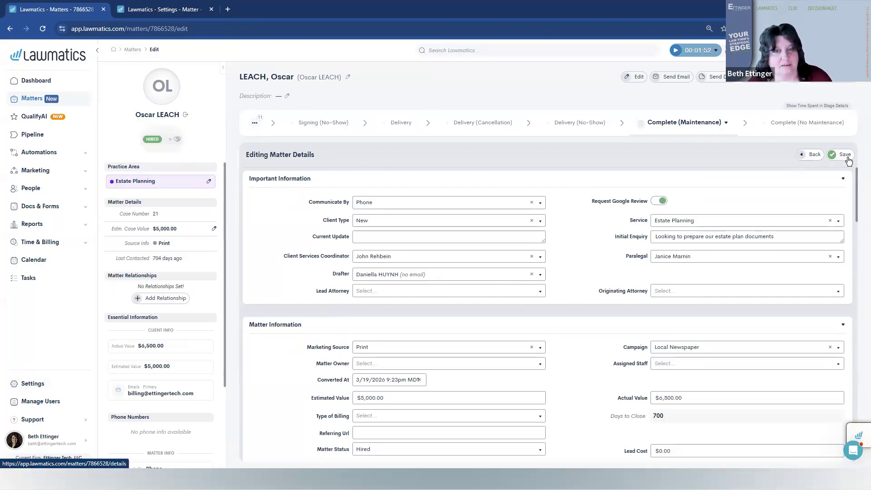
{"action": "scroll", "coordinate": [758, 329], "scroll_direction": "down", "scroll_amount": 15}
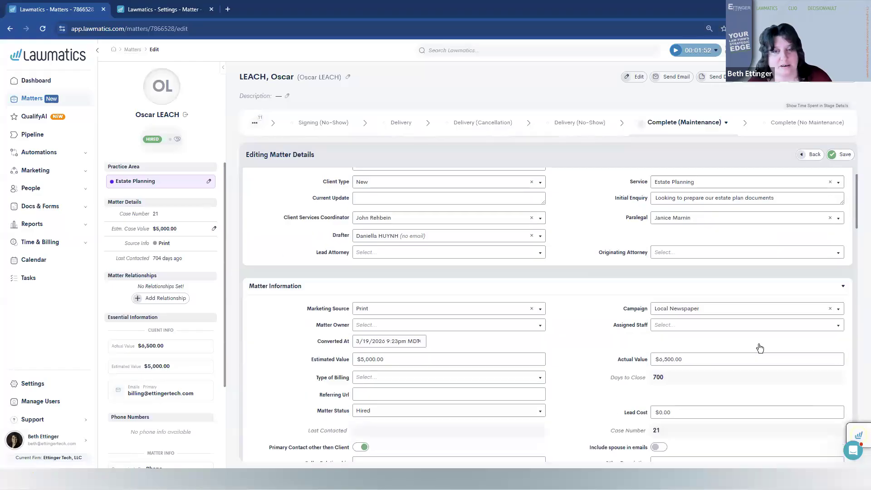
{"action": "scroll", "coordinate": [760, 348], "scroll_direction": "up", "scroll_amount": 8}
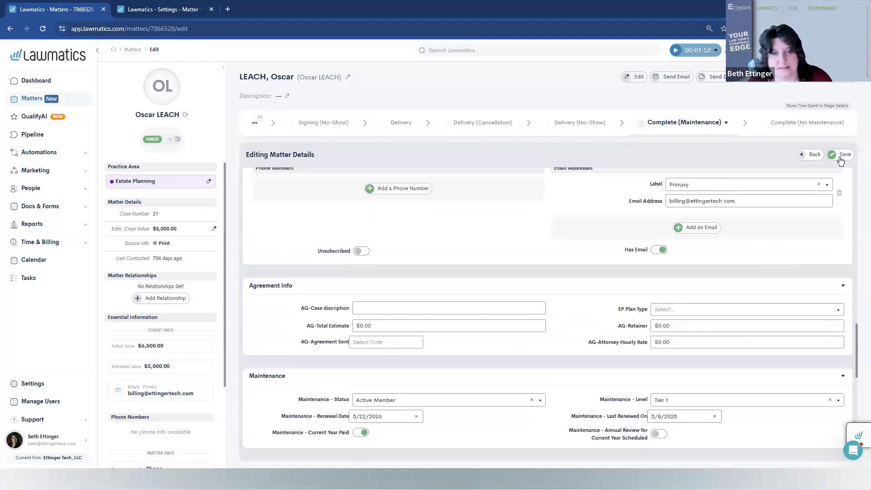
{"action": "scroll", "coordinate": [675, 310], "scroll_direction": "down", "scroll_amount": 4}
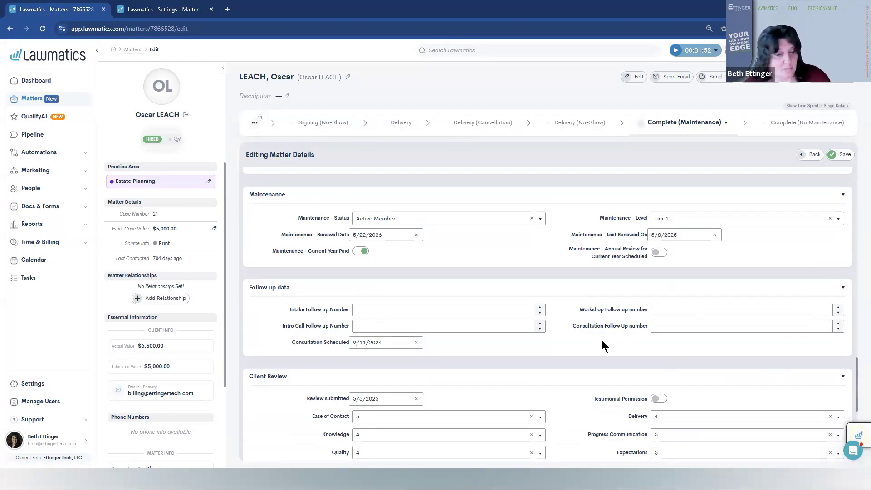
{"action": "scroll", "coordinate": [561, 355], "scroll_direction": "up", "scroll_amount": 20}
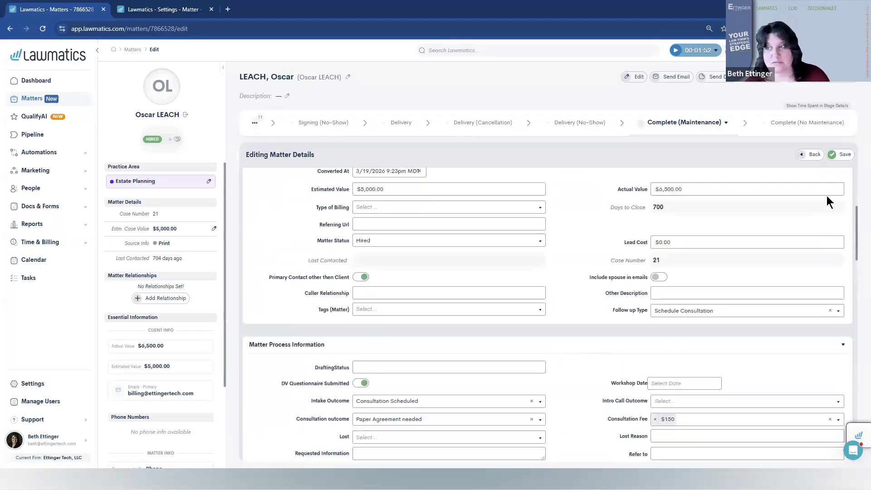
{"action": "left_click", "coordinate": [812, 156]}
{"action": "mouse_move", "coordinate": [813, 158]}
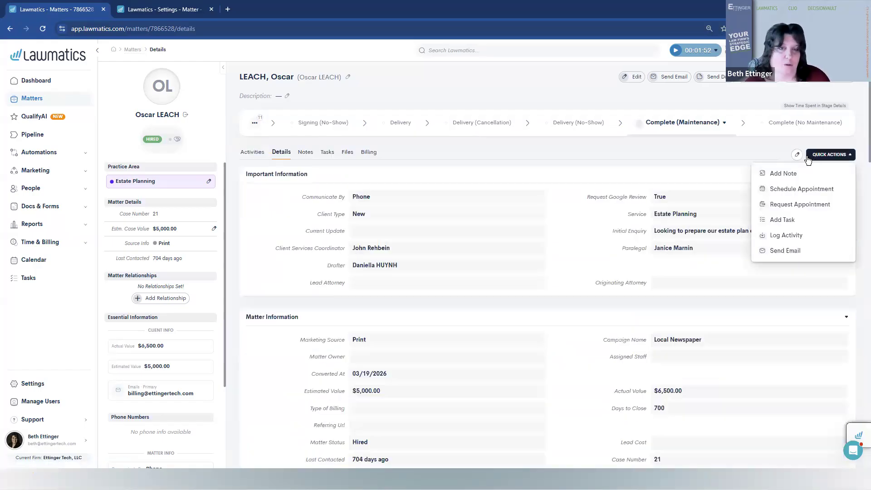
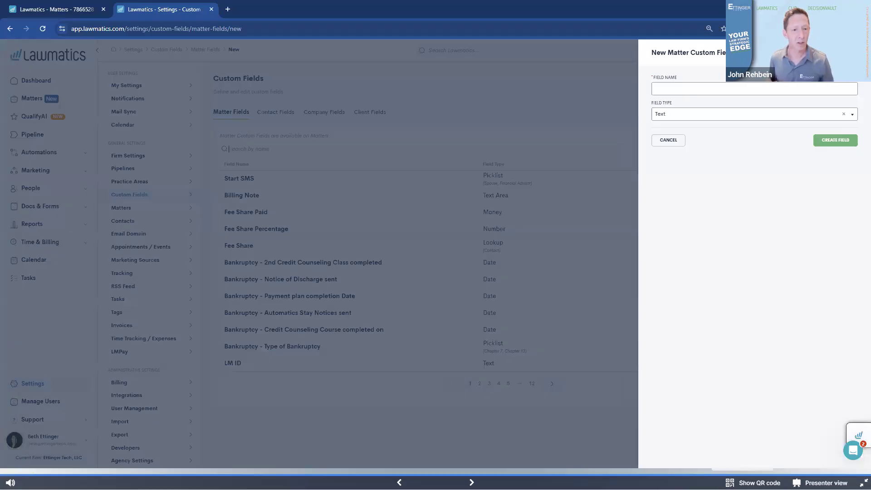
Close the blank new matter custom field form and return to the Estate Planning matter's details.
{"action": "left_click", "coordinate": [853, 53]}
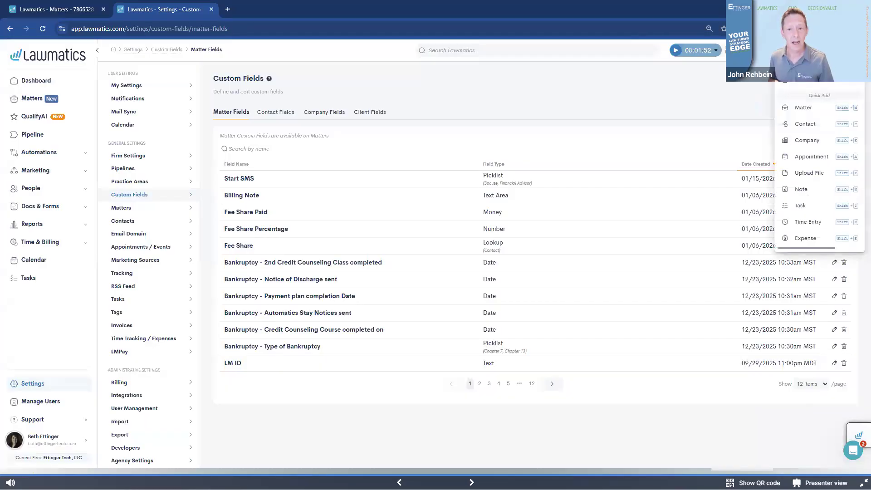
{"action": "left_click", "coordinate": [710, 96]}
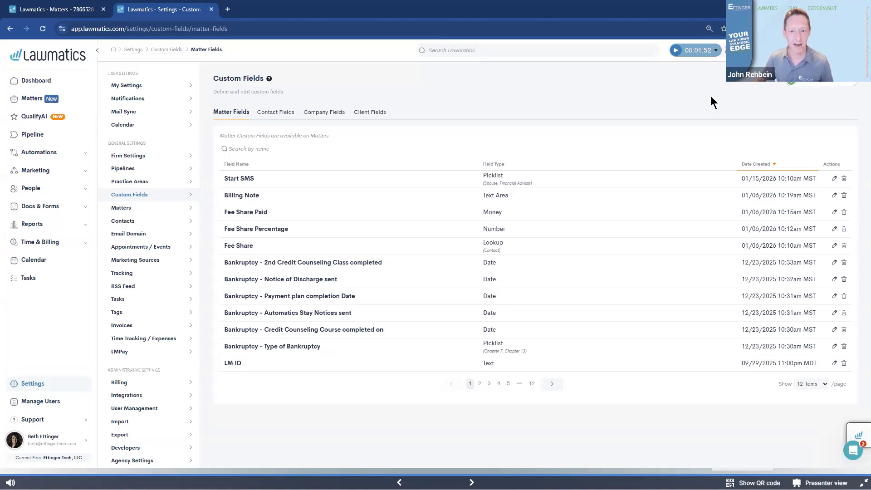
{"action": "left_click", "coordinate": [48, 10]}
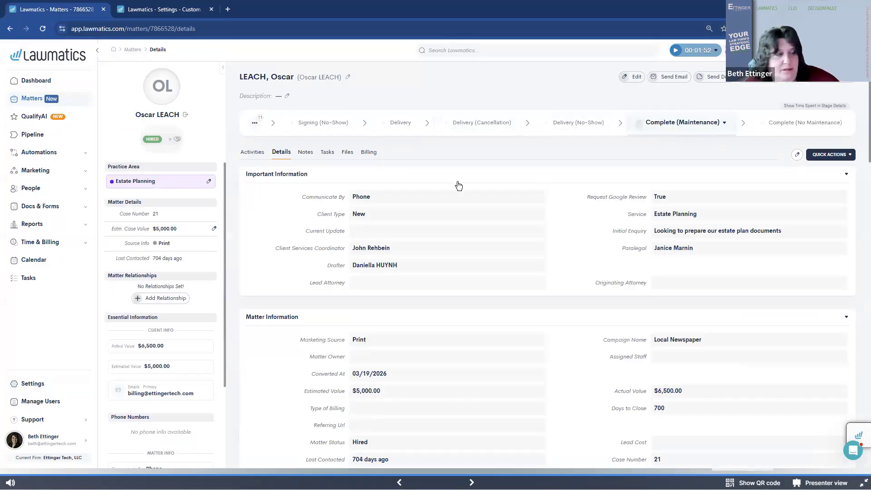
Change the Estate Planning matter's stage to Drafting and confirm the change.
{"action": "left_click", "coordinate": [255, 124]}
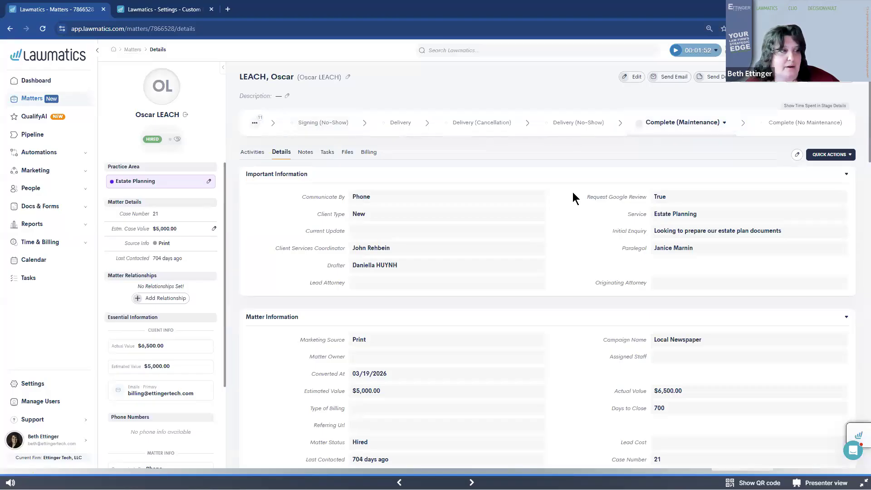
{"action": "left_click", "coordinate": [724, 123]}
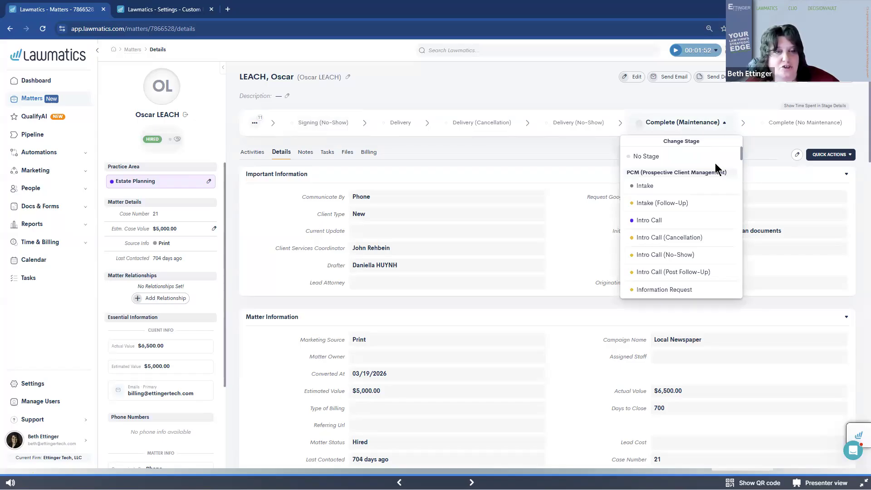
{"action": "scroll", "coordinate": [710, 175], "scroll_direction": "down", "scroll_amount": 10}
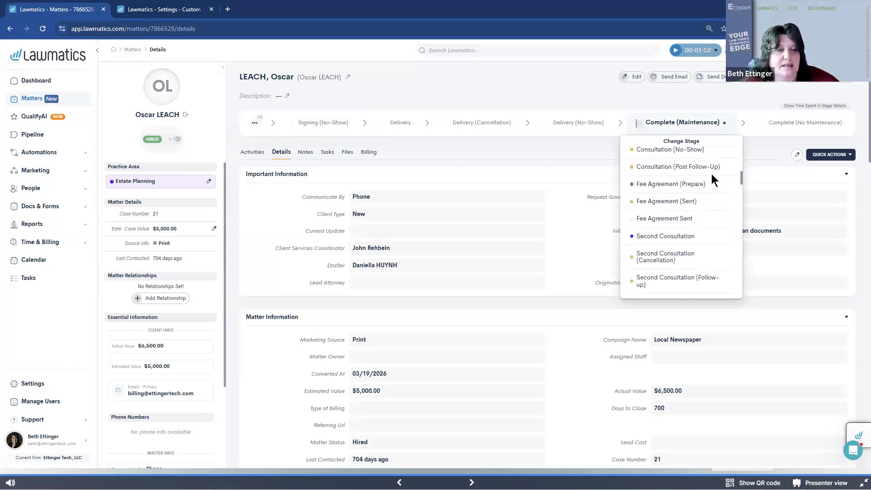
{"action": "scroll", "coordinate": [712, 178], "scroll_direction": "down", "scroll_amount": 10}
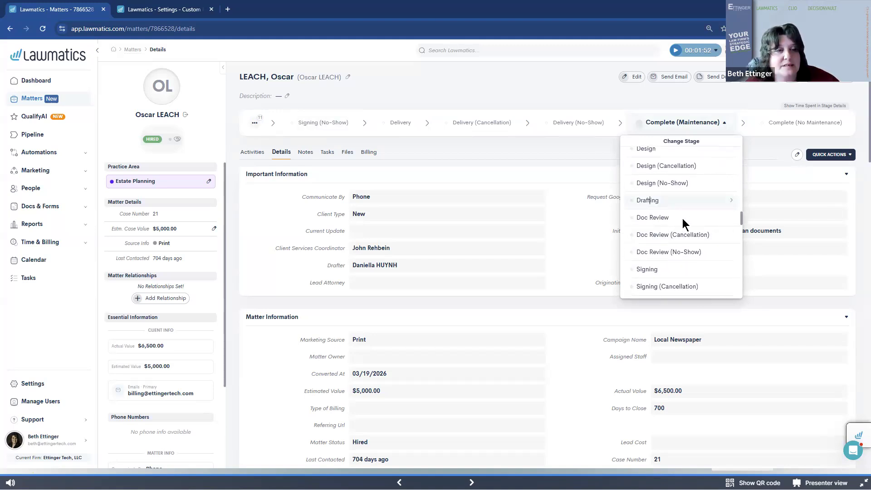
{"action": "left_click", "coordinate": [649, 200]}
{"action": "left_click", "coordinate": [448, 288]}
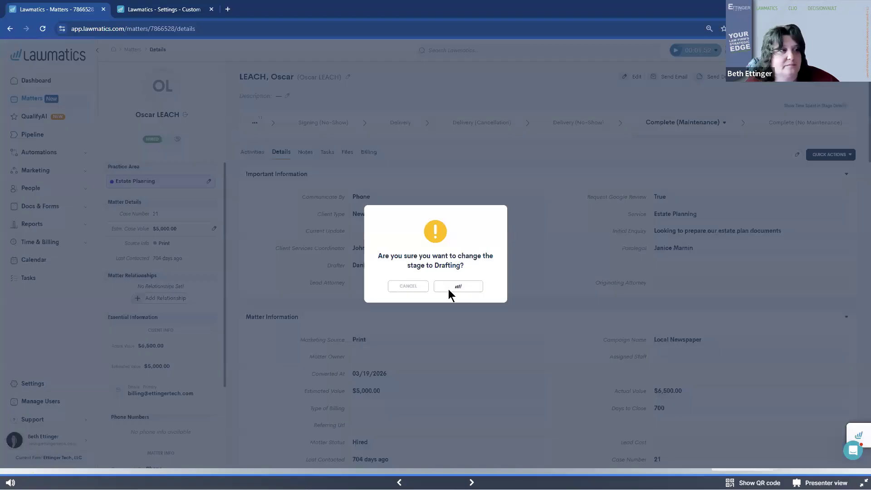
Examine the collapsed pipeline stages that follow Doc Review (Cancellation) in the matter's stage bar.
{"action": "left_click", "coordinate": [842, 124]}
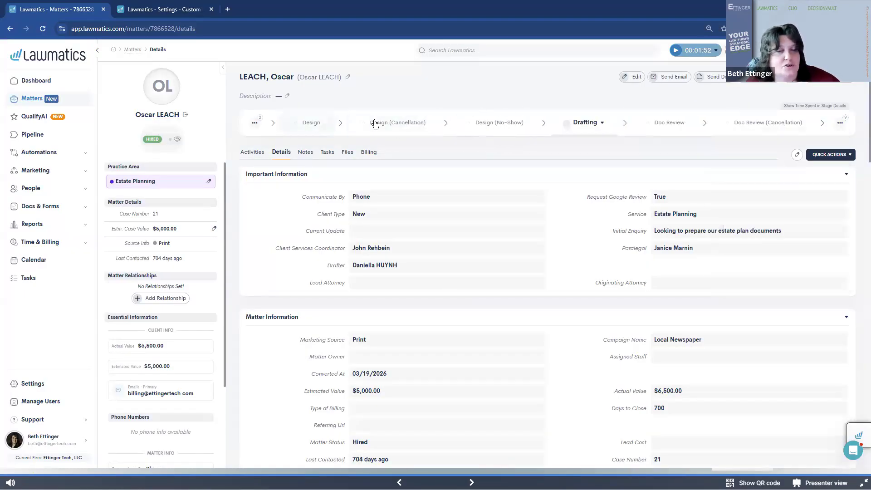
{"action": "left_click", "coordinate": [842, 124]}
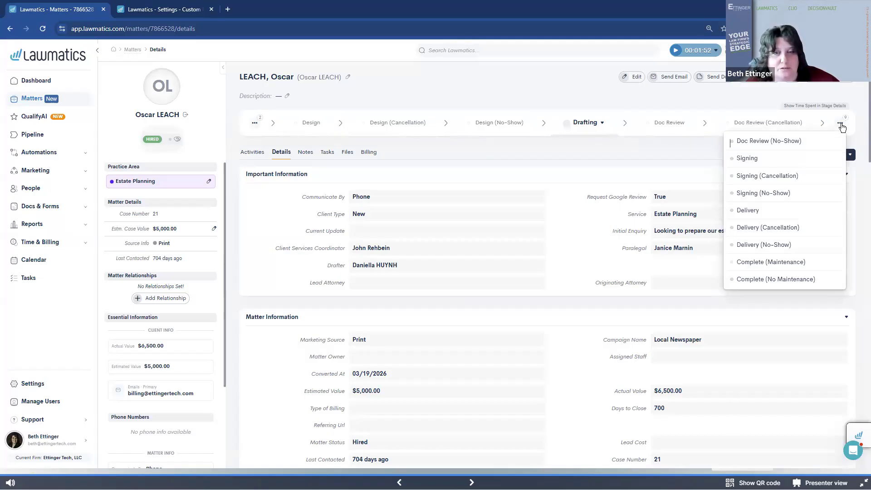
{"action": "left_click", "coordinate": [841, 124]}
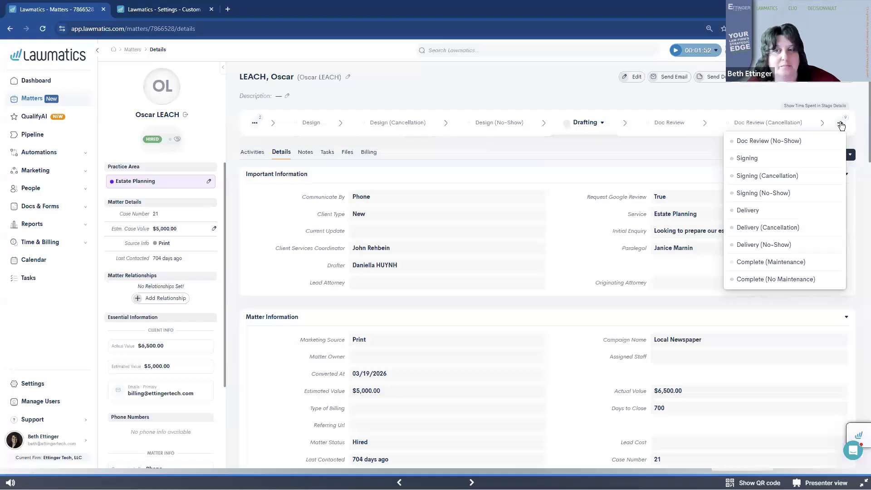
{"action": "left_click", "coordinate": [855, 145]}
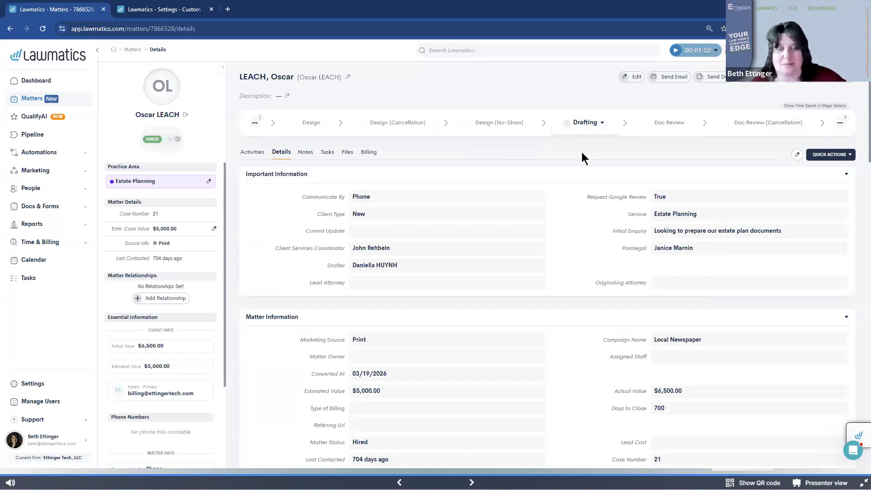
{"action": "left_click", "coordinate": [844, 125]}
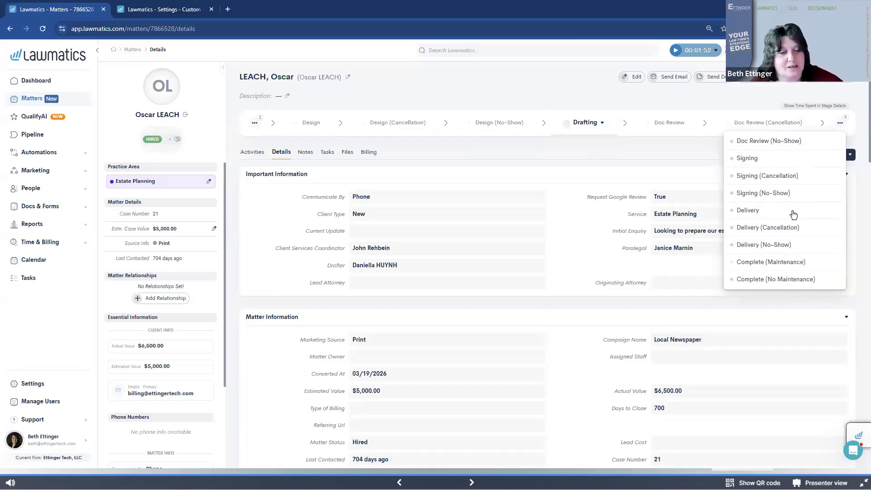
Review the collapsed stages at both ends of the matter's stage bar and browse the full list of stages it can be changed to.
{"action": "left_click", "coordinate": [841, 125]}
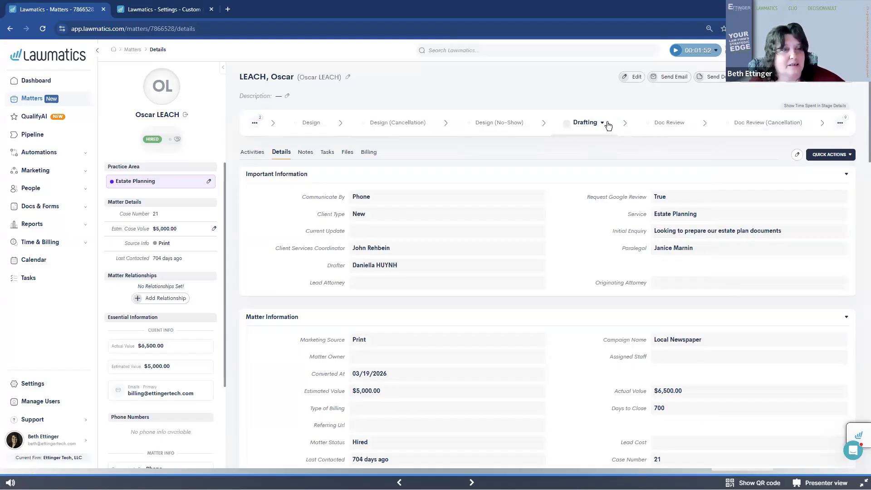
{"action": "left_click", "coordinate": [840, 125]}
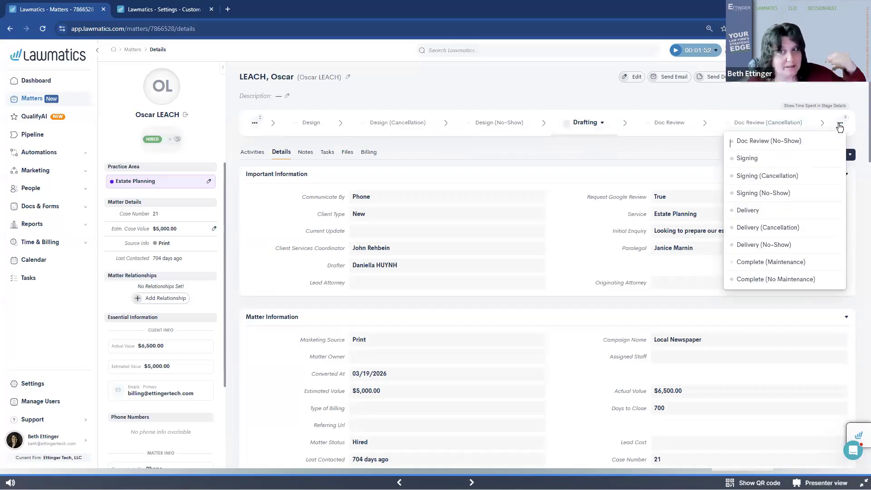
{"action": "mouse_move", "coordinate": [256, 124]}
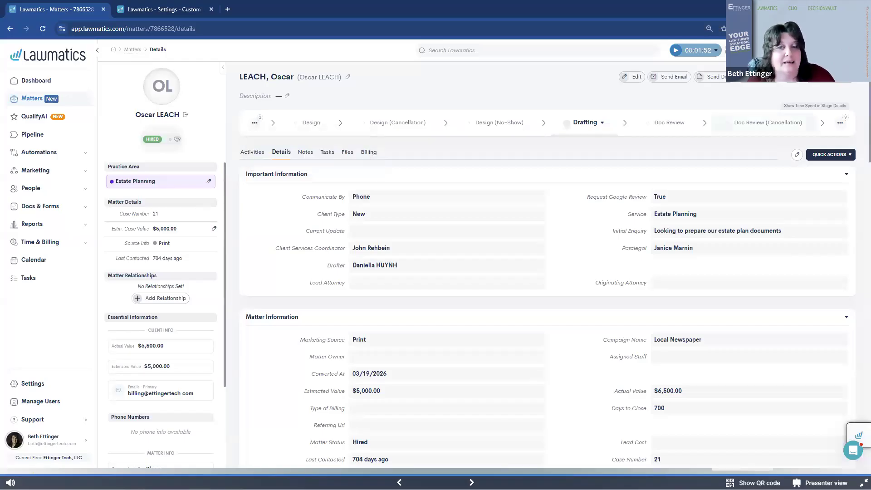
{"action": "left_click", "coordinate": [601, 125]}
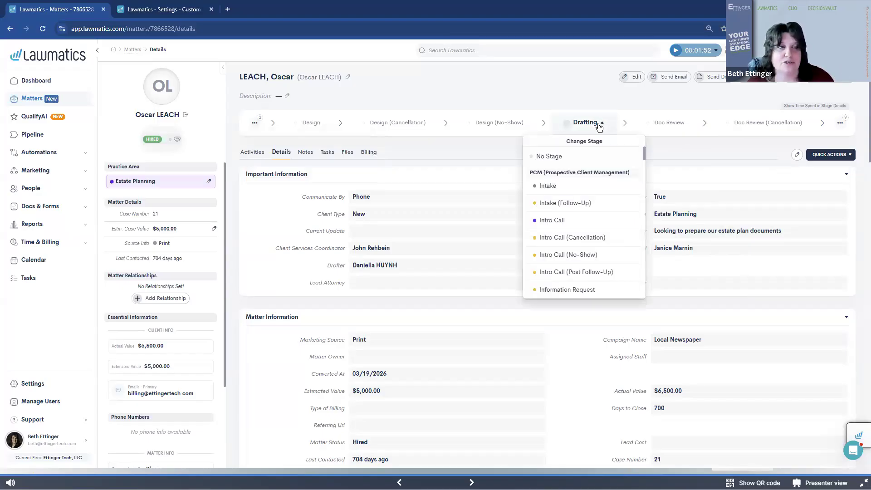
{"action": "scroll", "coordinate": [587, 230], "scroll_direction": "down", "scroll_amount": 10}
{"action": "scroll", "coordinate": [587, 230], "scroll_direction": "down", "scroll_amount": 5}
{"action": "left_click", "coordinate": [449, 158]}
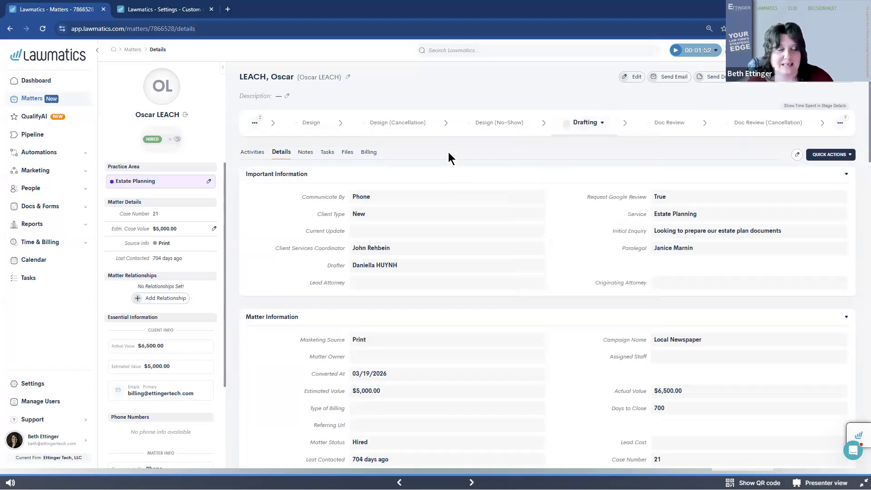
View the matter's time spent in stage details, and check its edit form before returning to Details without saving.
{"action": "left_click", "coordinate": [795, 105]}
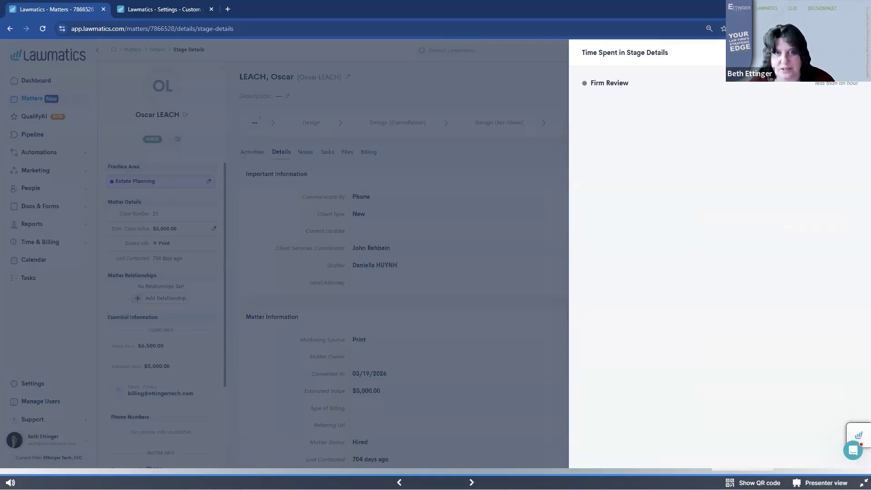
{"action": "key", "text": "Escape"}
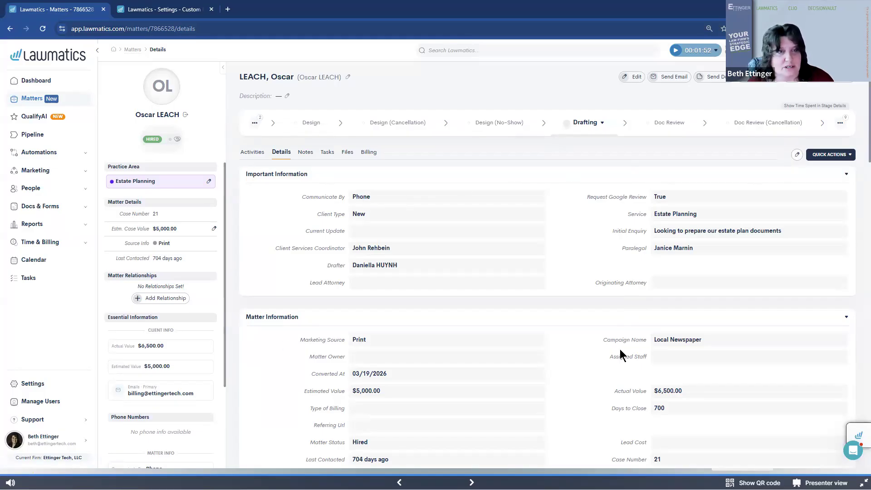
{"action": "left_click", "coordinate": [634, 79]}
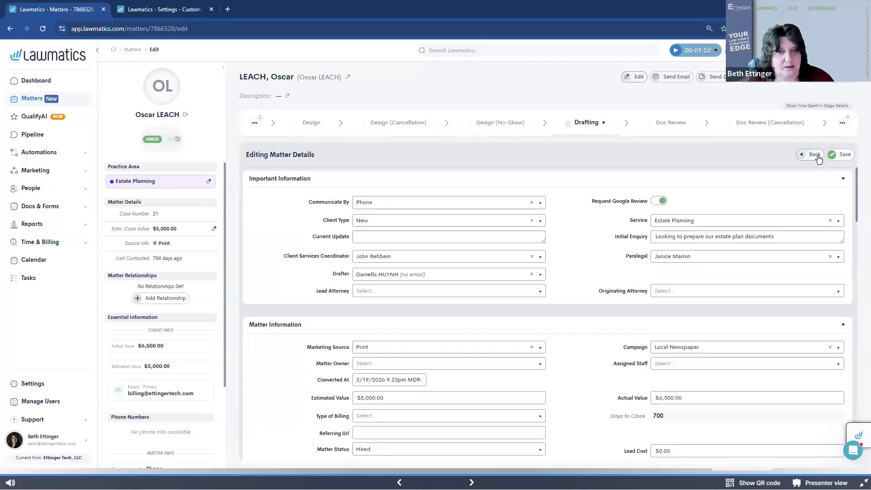
{"action": "left_click", "coordinate": [813, 154]}
{"action": "left_click", "coordinate": [799, 156]}
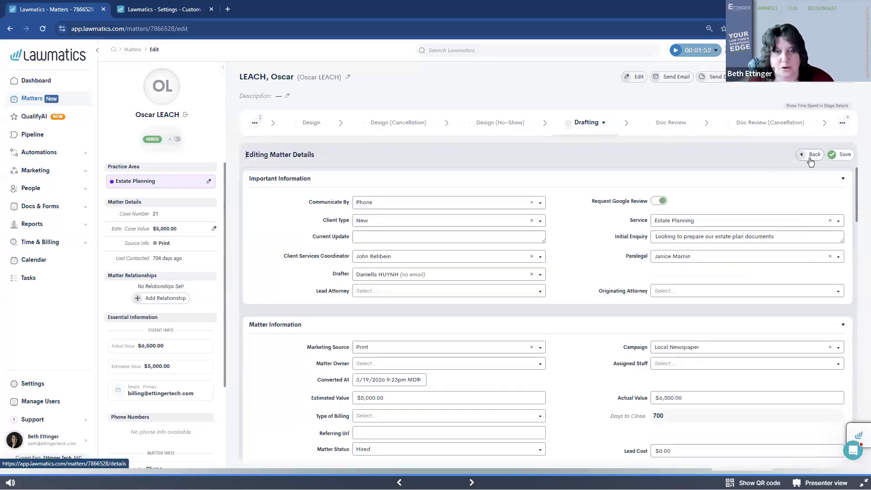
{"action": "left_click", "coordinate": [800, 156]}
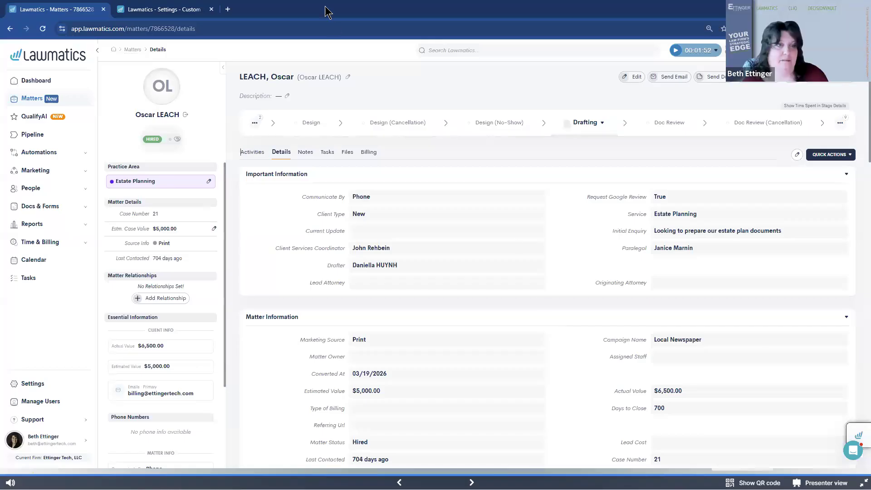
Browse the matter's available stages from PCM (Prospective Client Management) through to the Estate Planning pipeline.
{"action": "left_click", "coordinate": [603, 127]}
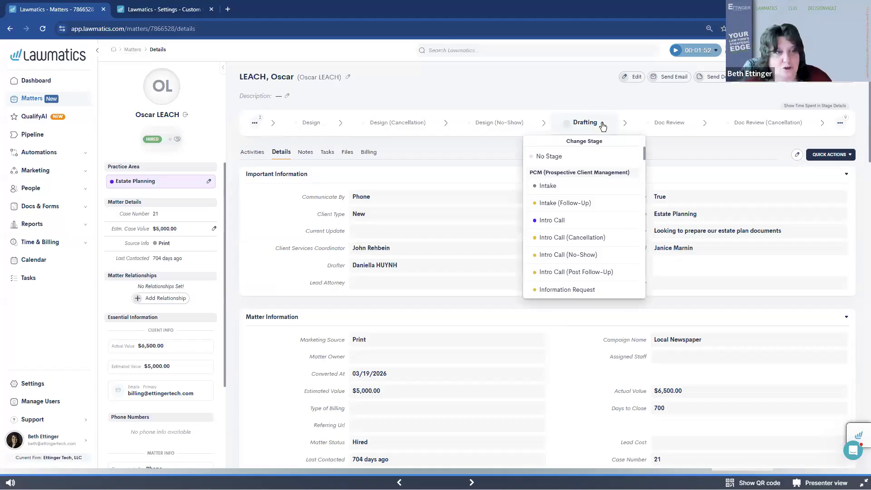
{"action": "scroll", "coordinate": [583, 219], "scroll_direction": "down", "scroll_amount": 3}
{"action": "scroll", "coordinate": [587, 218], "scroll_direction": "down", "scroll_amount": 10}
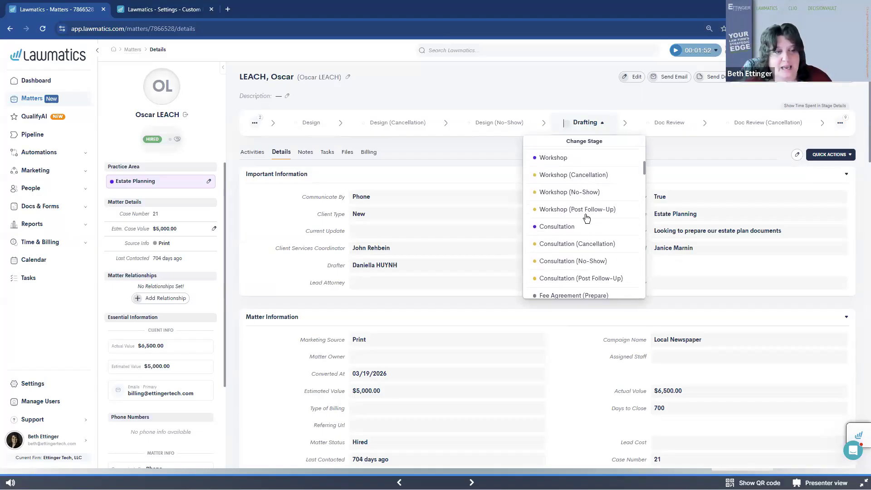
{"action": "scroll", "coordinate": [585, 218], "scroll_direction": "down", "scroll_amount": 6}
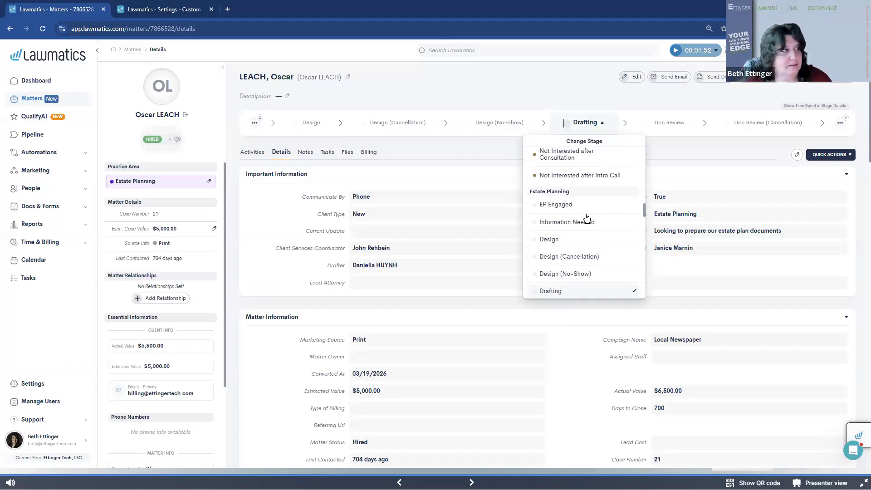
Sort the All Matters list by most recently updated and open the second matter, which is in a Consultation stage.
{"action": "left_click", "coordinate": [133, 50]}
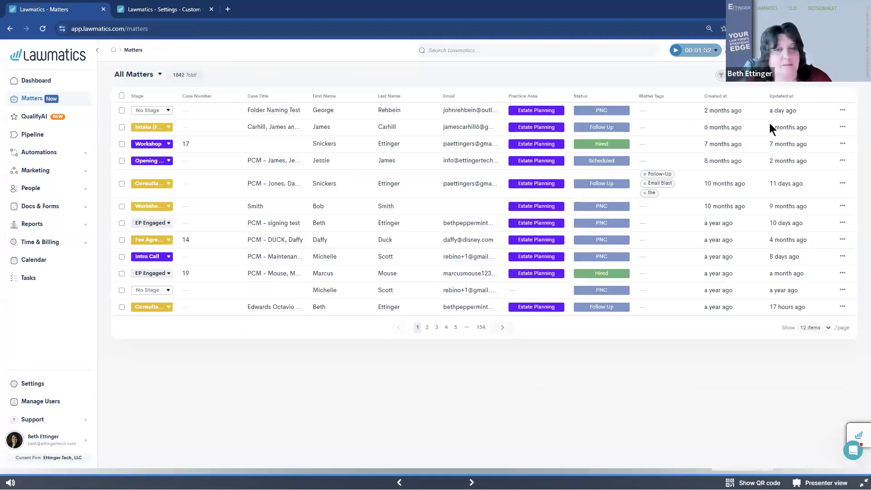
{"action": "left_click", "coordinate": [774, 98]}
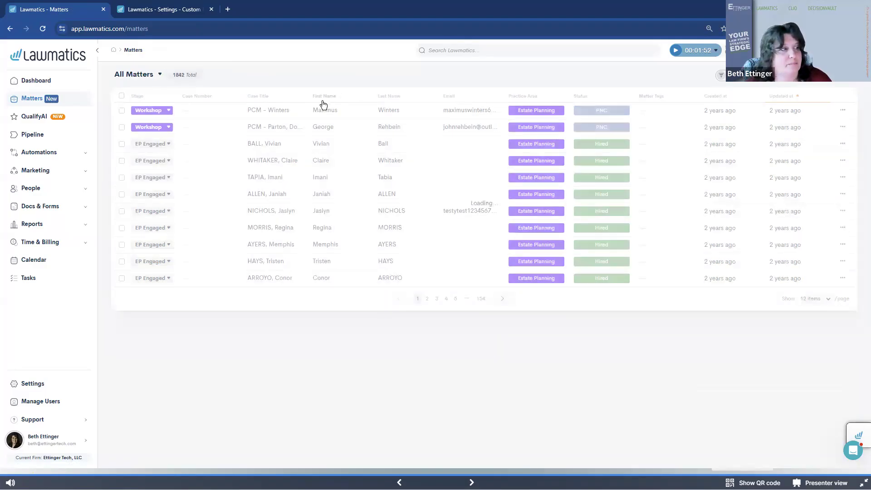
{"action": "left_click", "coordinate": [781, 97]}
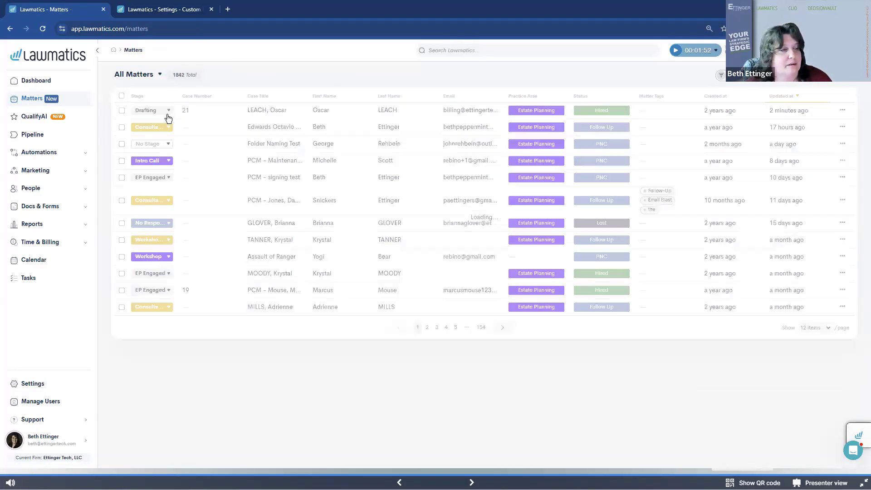
{"action": "left_click", "coordinate": [261, 127]}
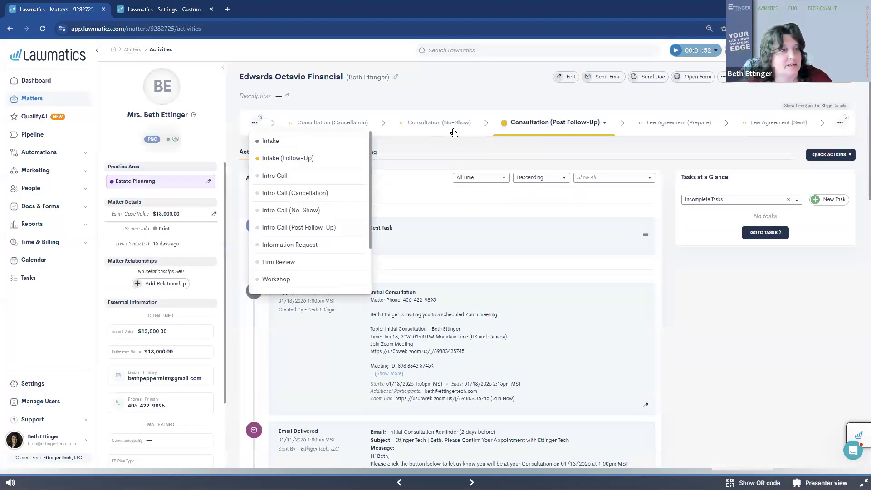